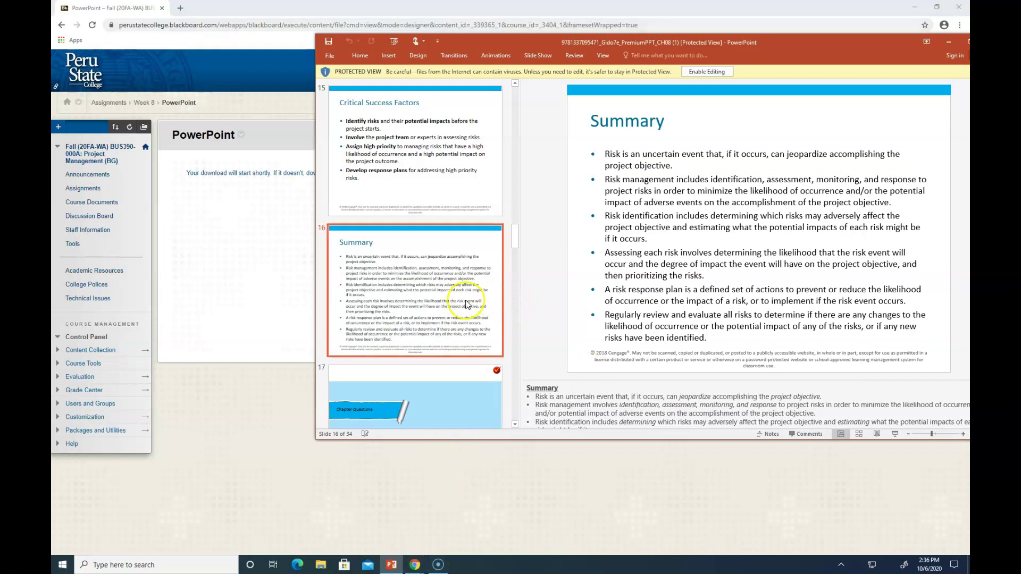
# - Download the Risk Matrix file from the course's Week 8 assignments and open it in Excel with editing enabled
pyautogui.click(143, 103)
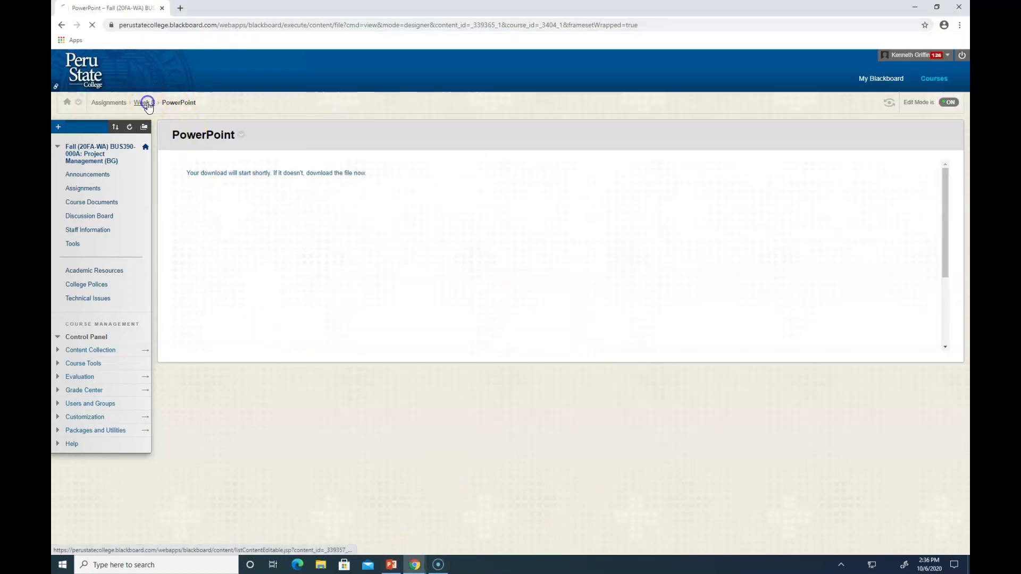
pyautogui.scroll(-3, 303, 340)
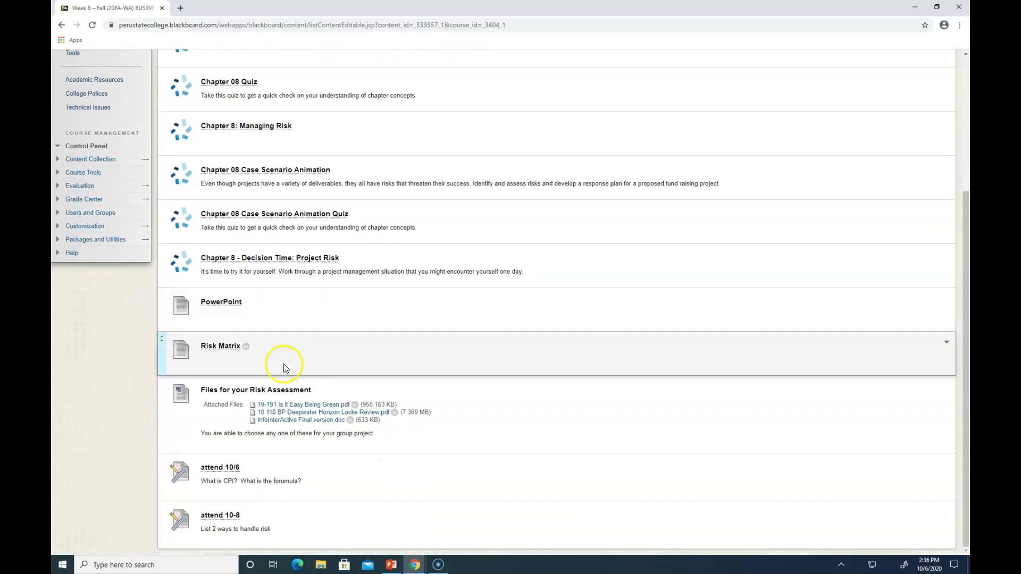
pyautogui.click(225, 349)
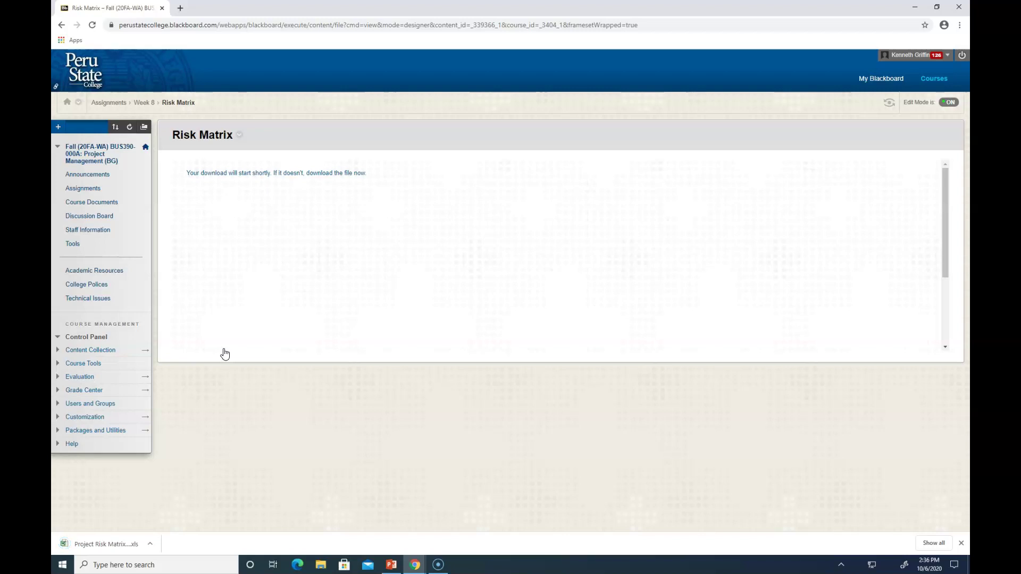
pyautogui.click(97, 543)
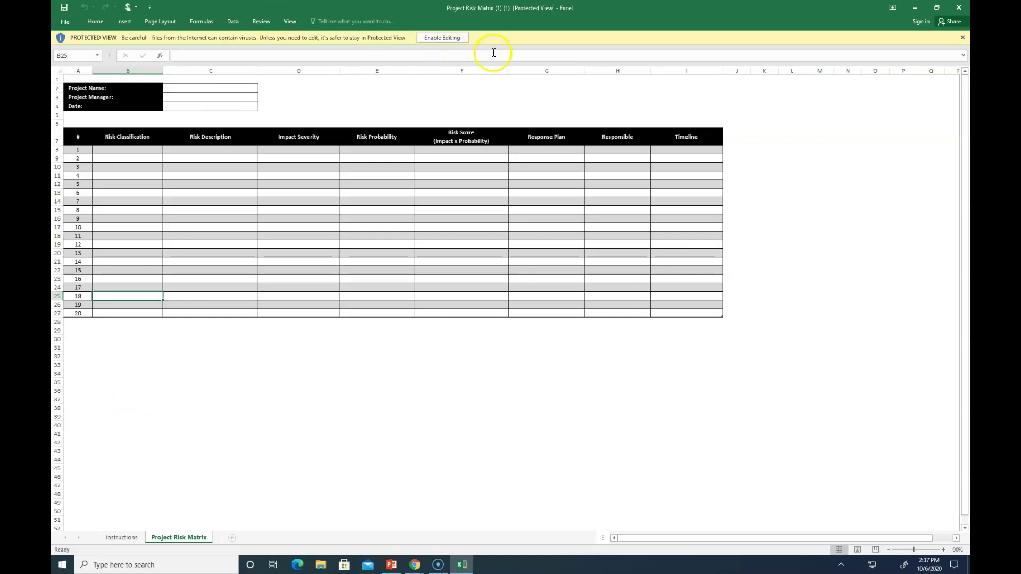
pyautogui.click(455, 38)
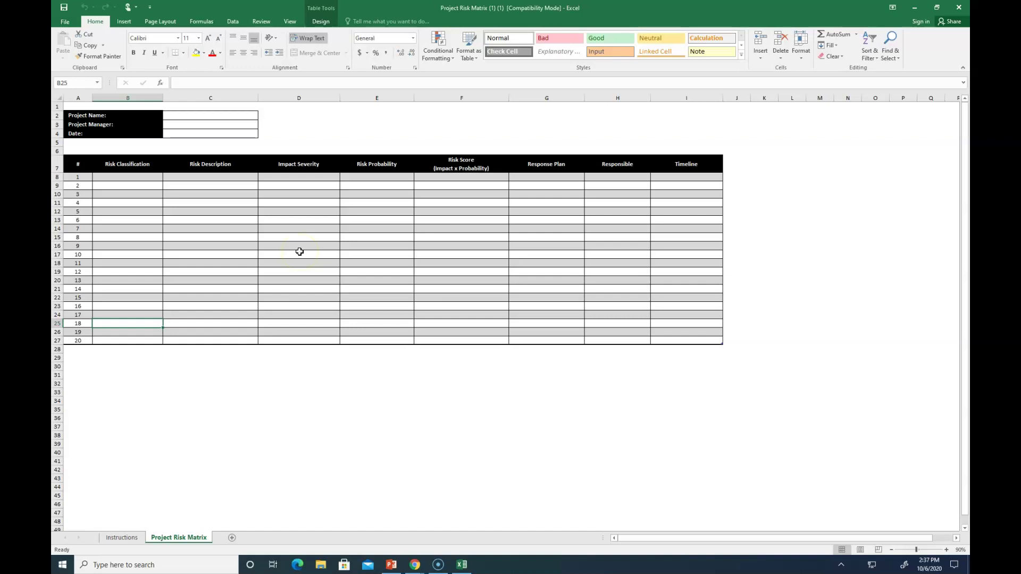
# - Enter risk 1 with the classification "strategic" and the description "economy collapsing"
pyautogui.click(128, 181)
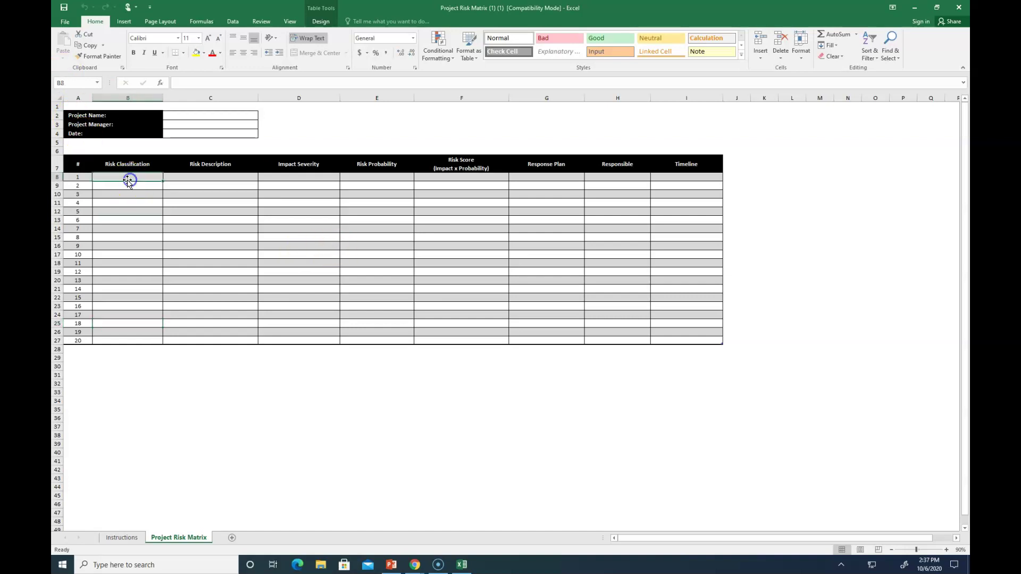
pyautogui.write('stra')
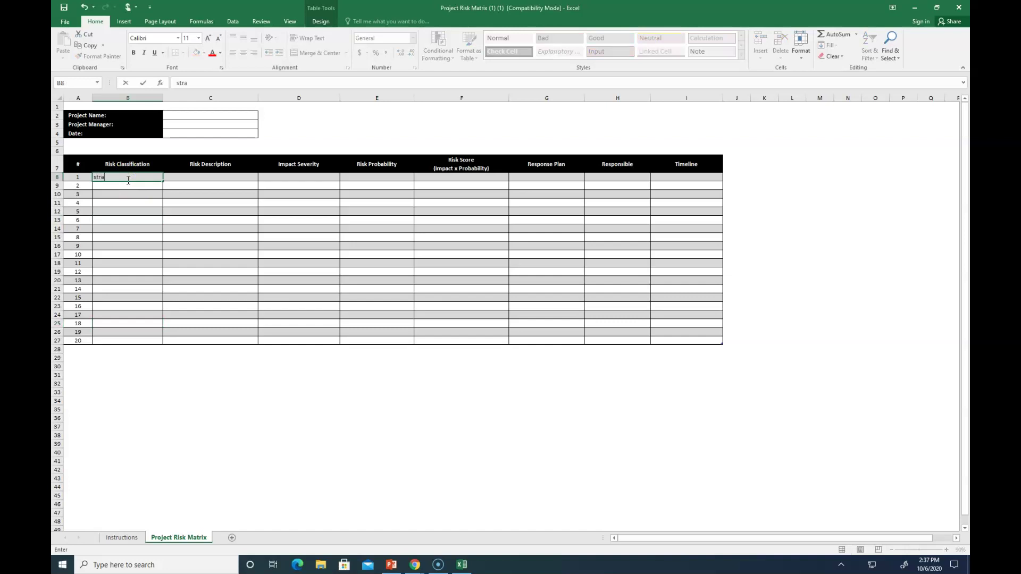
pyautogui.write('tegic')
pyautogui.press('Tab')
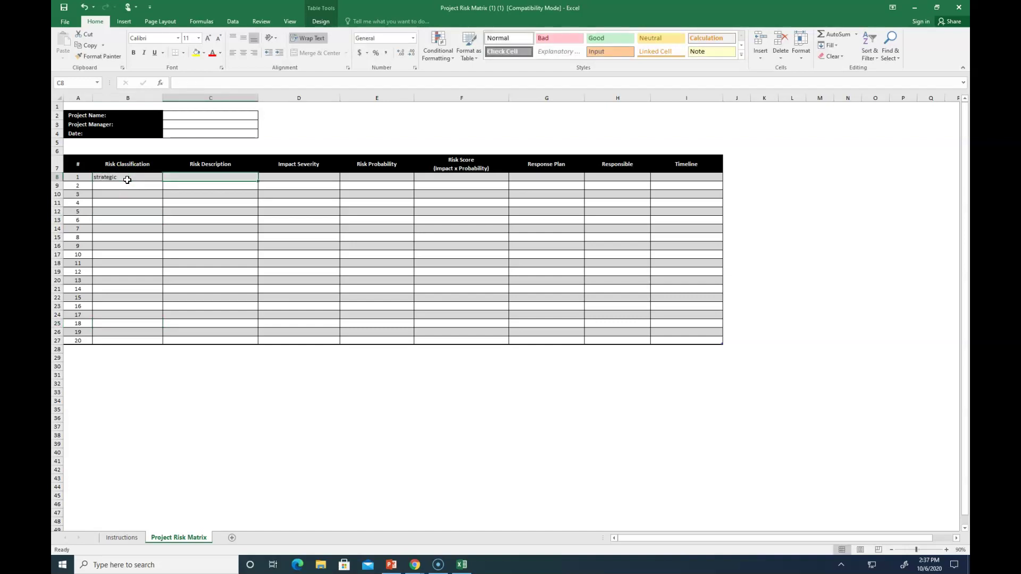
pyautogui.write('economy')
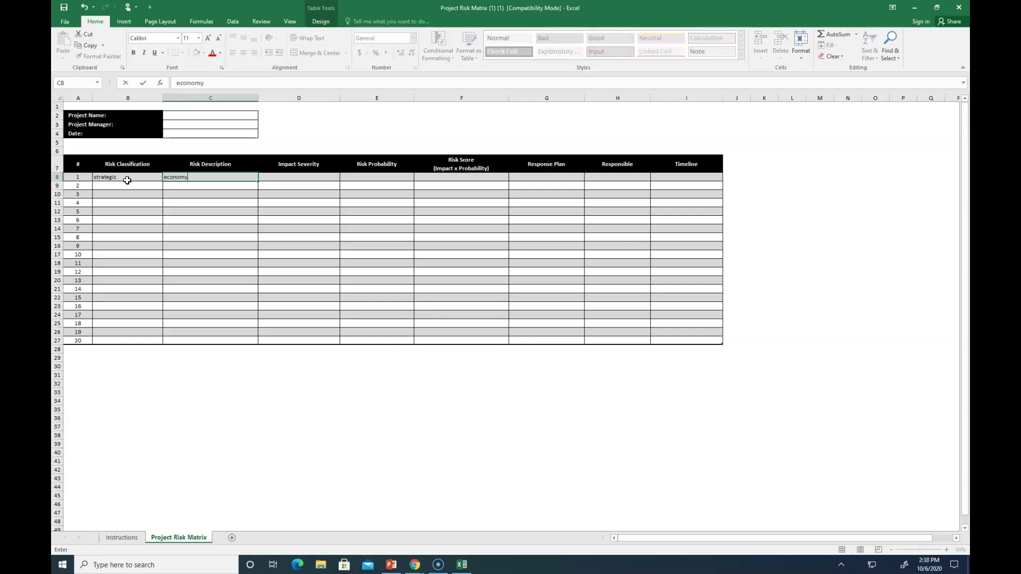
pyautogui.write(' collapsing')
pyautogui.press('Tab')
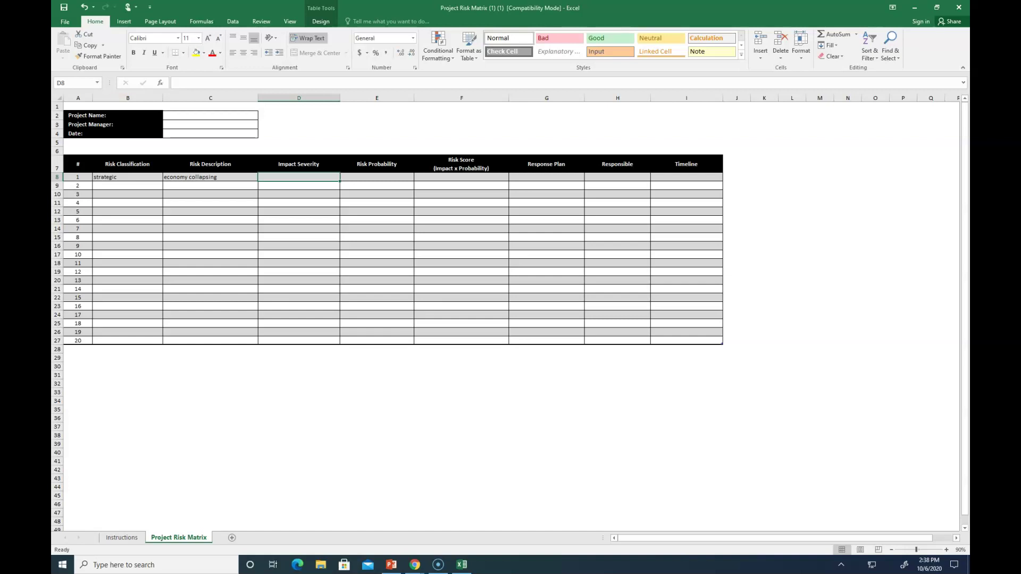
# - Extend risk 1's description to read "economy collapsing - student pop decline"
pyautogui.click(229, 179)
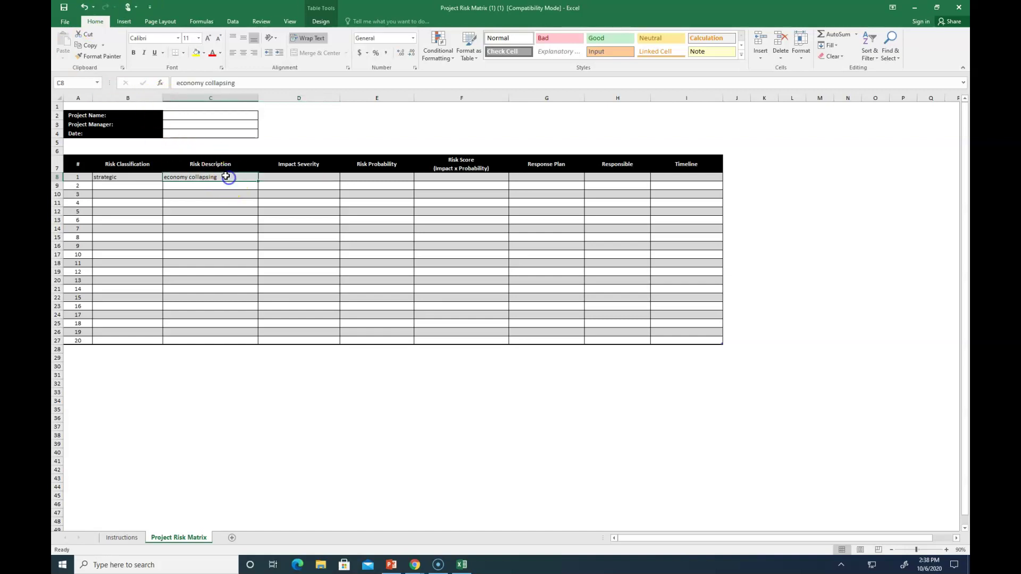
pyautogui.click(242, 86)
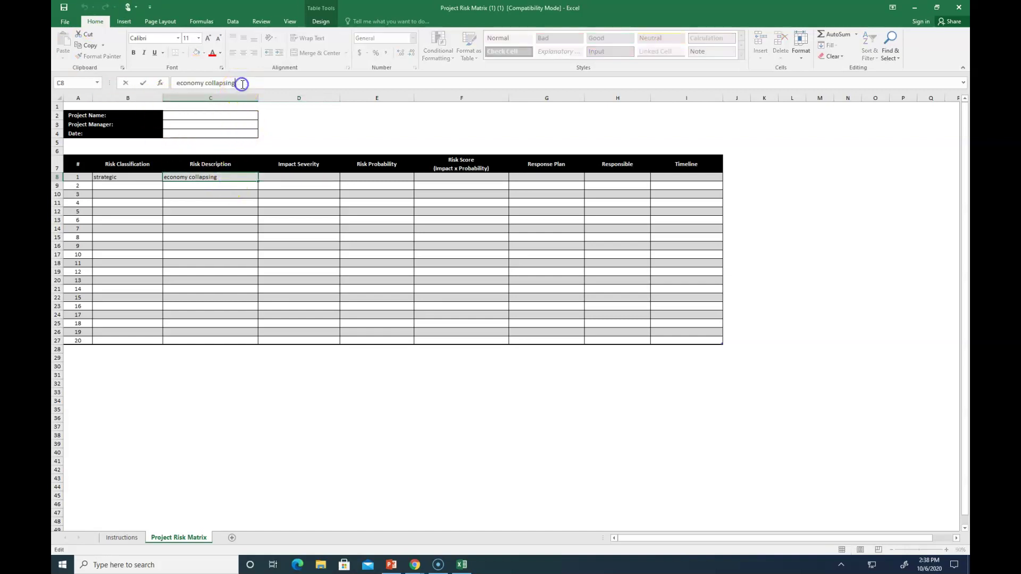
pyautogui.write('- student pop decline')
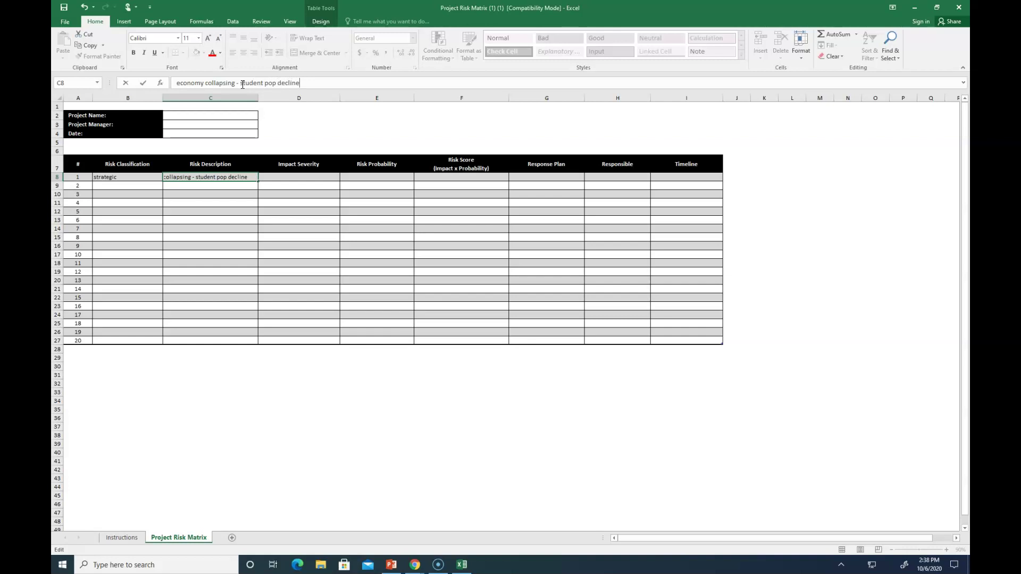
pyautogui.press('Return')
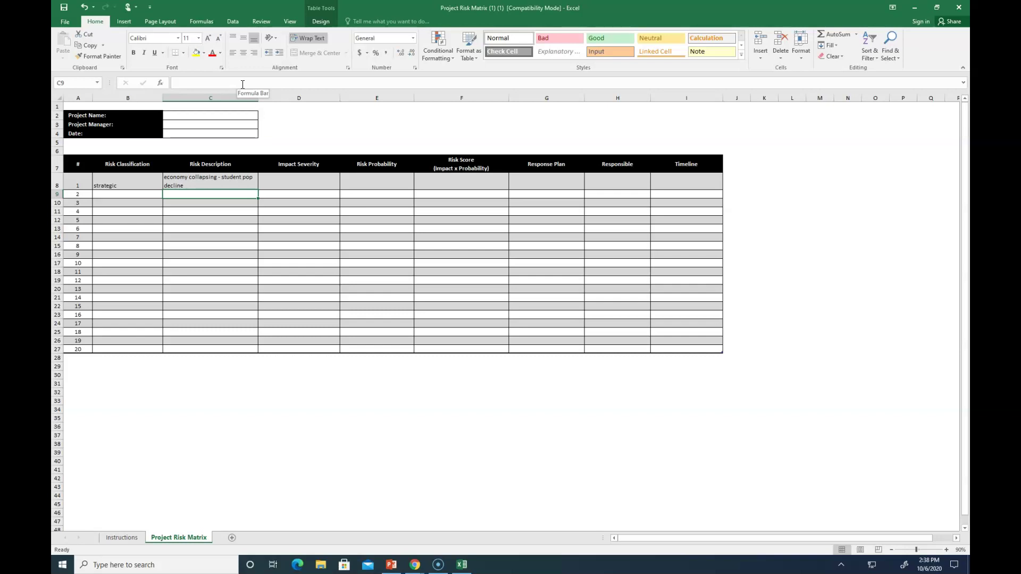
# - Rate risk 1 with impact severity 5, risk probability 3 and risk score 15
pyautogui.click(282, 181)
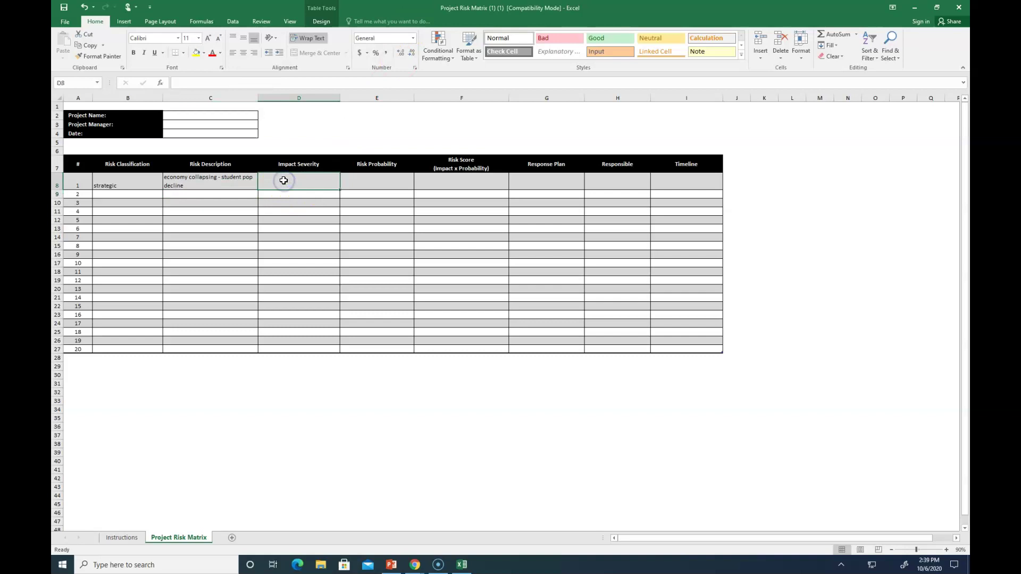
pyautogui.write('5')
pyautogui.press('Tab')
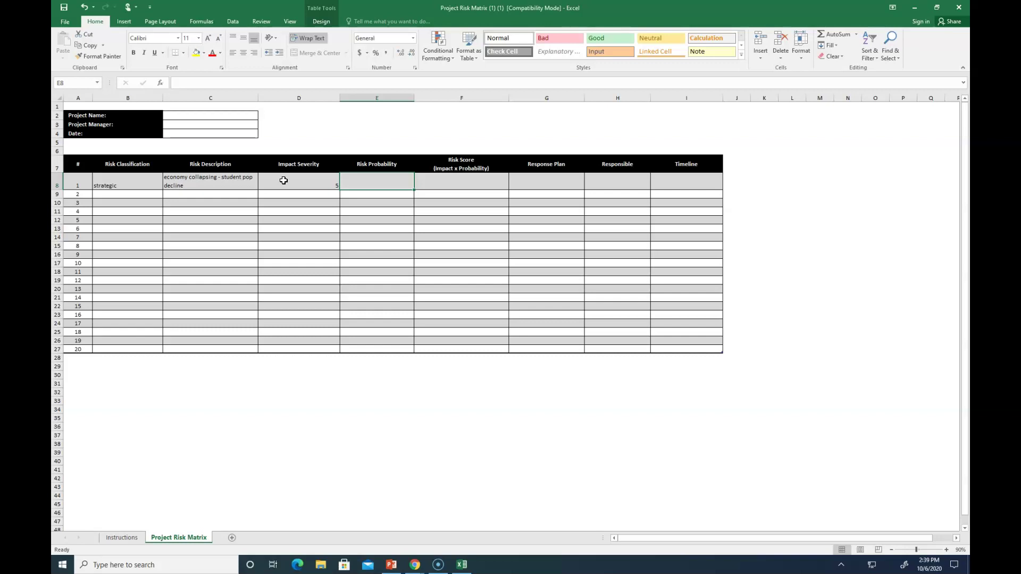
pyautogui.write('3')
pyautogui.press('Tab')
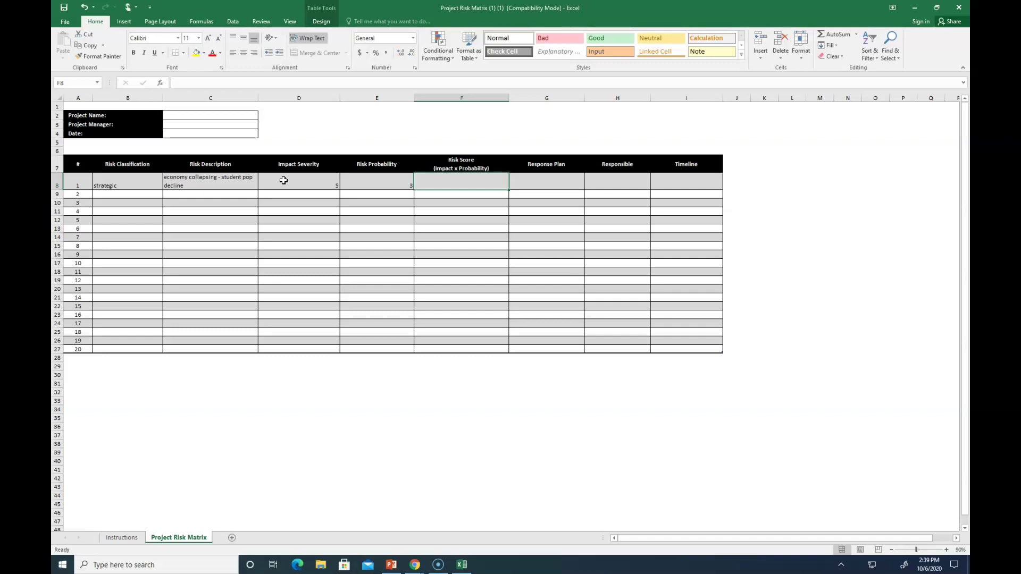
pyautogui.write('15')
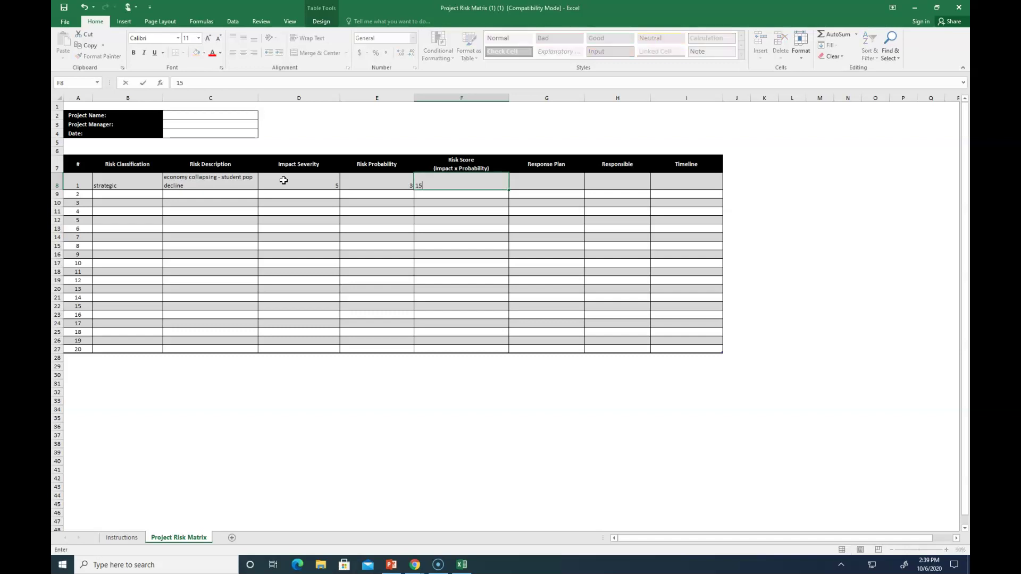
pyautogui.press('Tab')
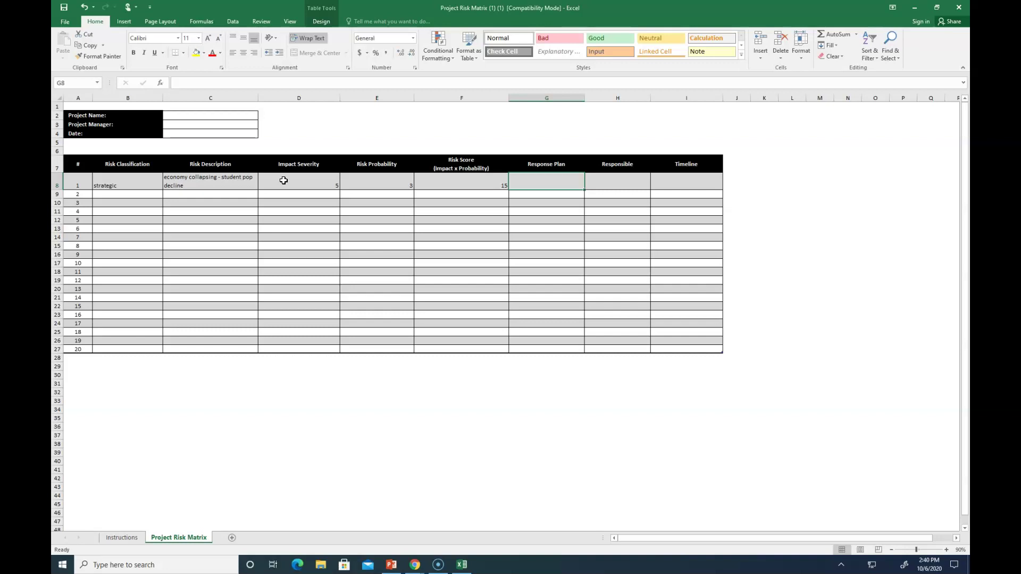
# - Enter risk 2 with the classification "personal" and the description "retiring faculty"
pyautogui.click(101, 196)
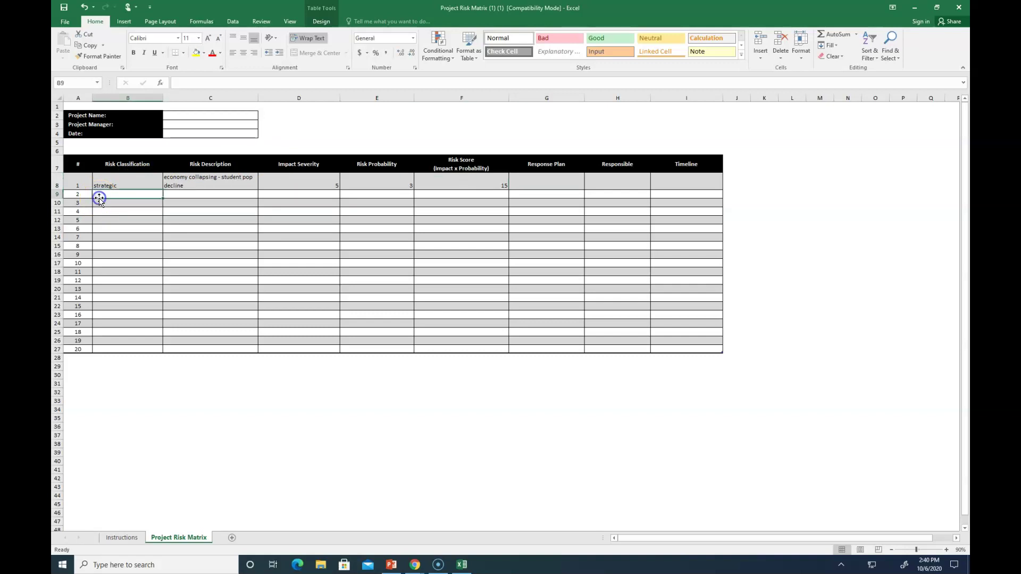
pyautogui.write('personal')
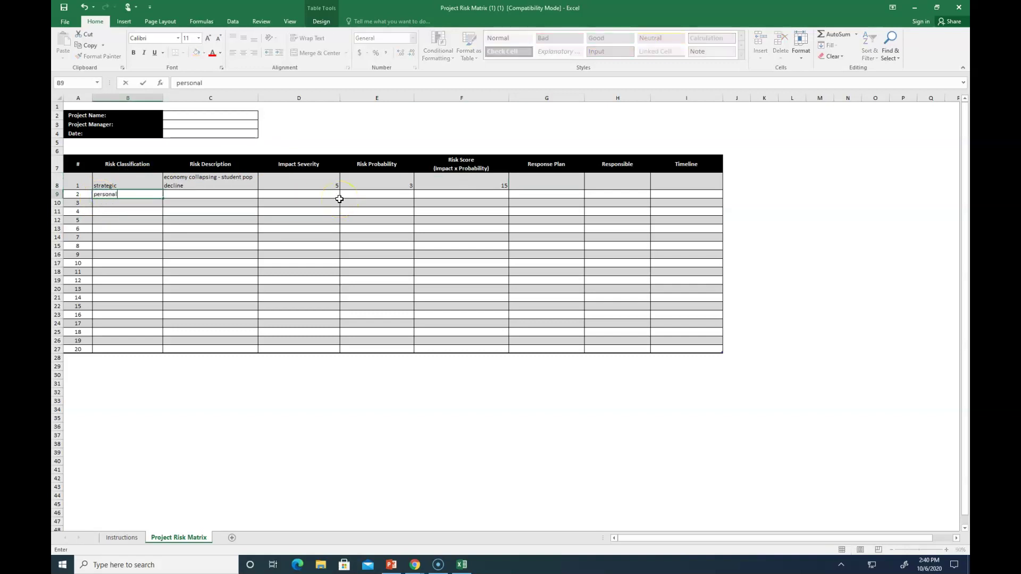
pyautogui.press('Tab')
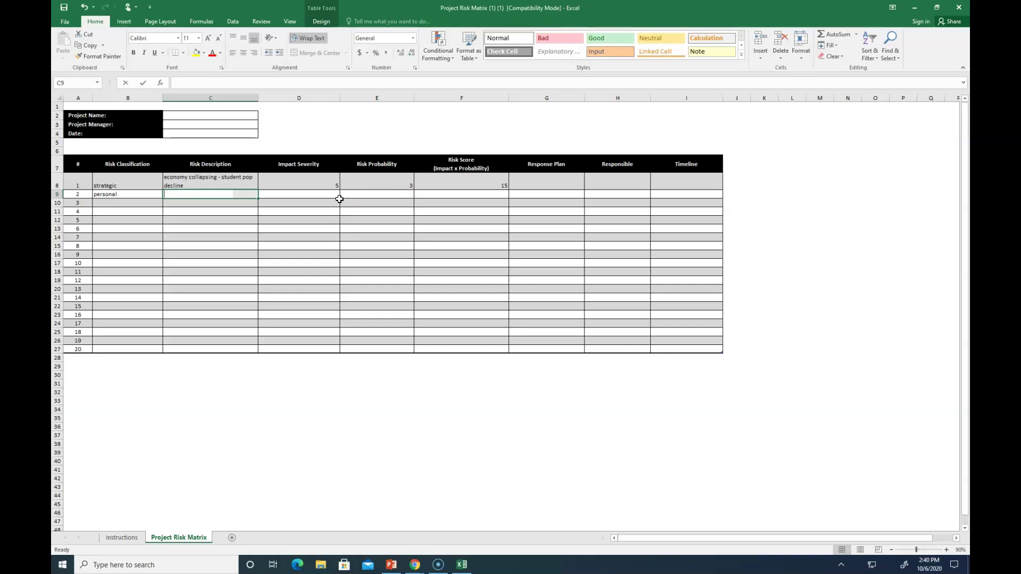
pyautogui.write('retiring faculty')
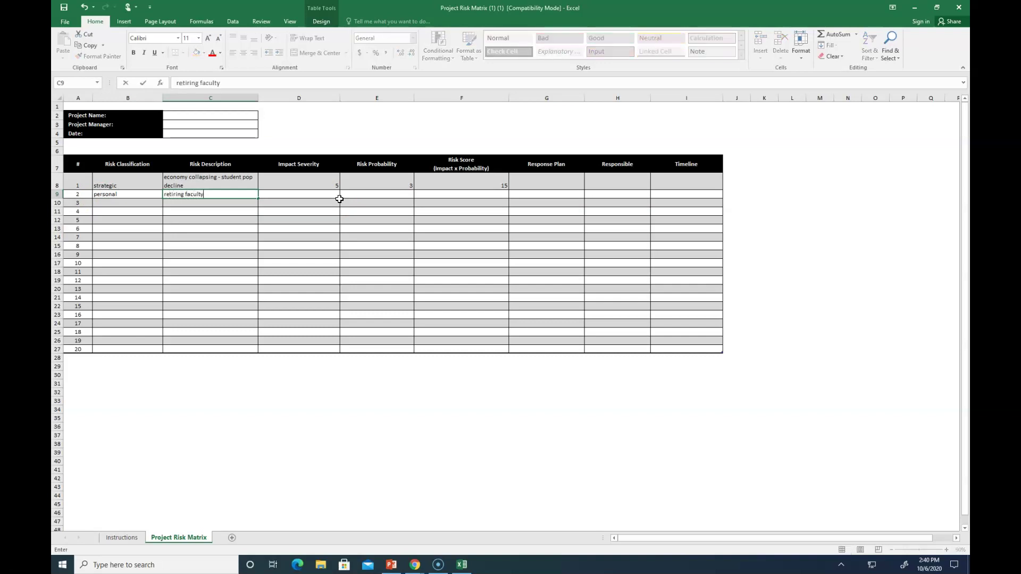
pyautogui.press('Tab')
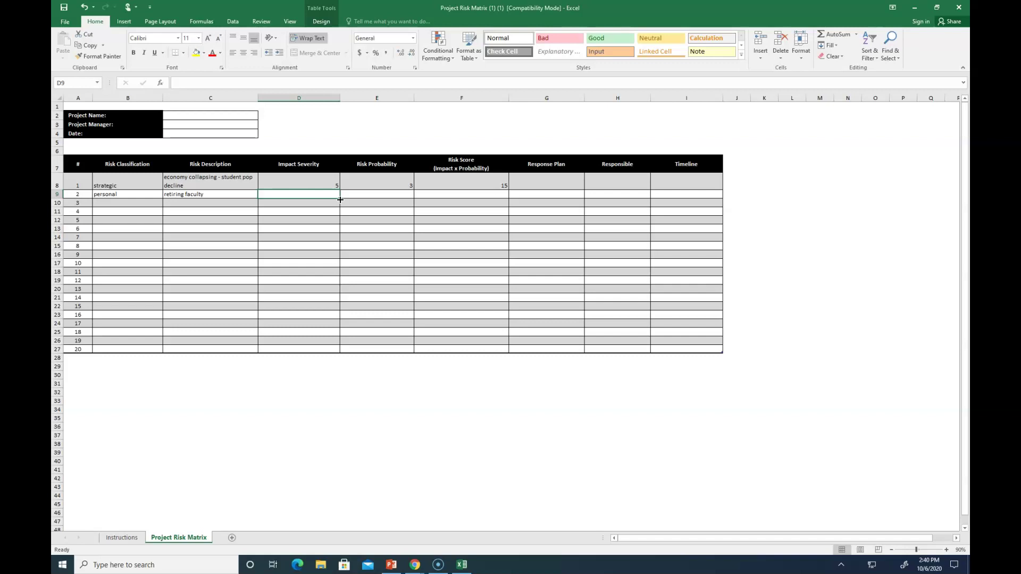
# - Rate risk 2 with impact severity 2, risk probability 4 and risk score 8
pyautogui.write('2')
pyautogui.press('Tab')
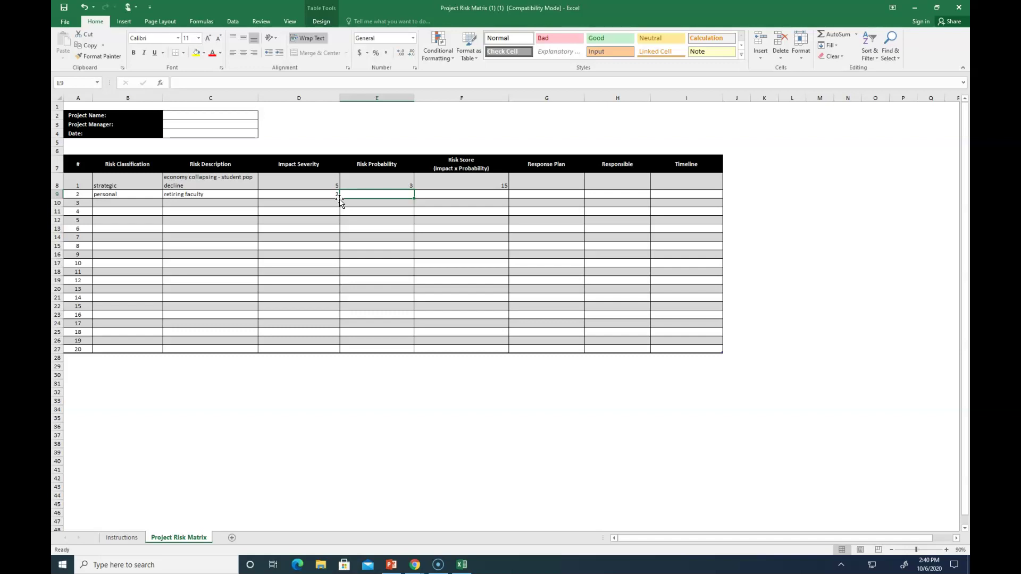
pyautogui.write('4')
pyautogui.press('Tab')
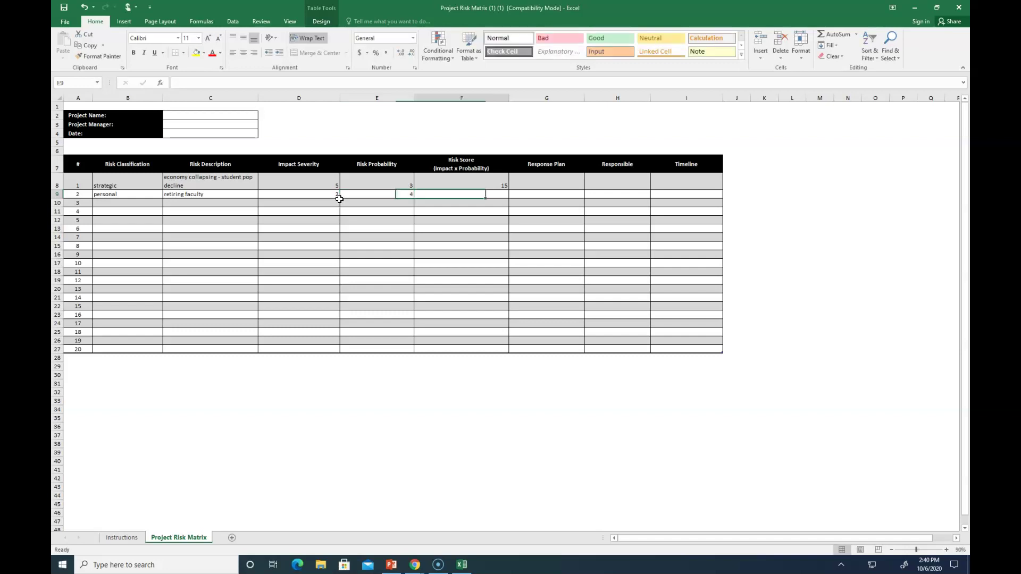
pyautogui.write('8')
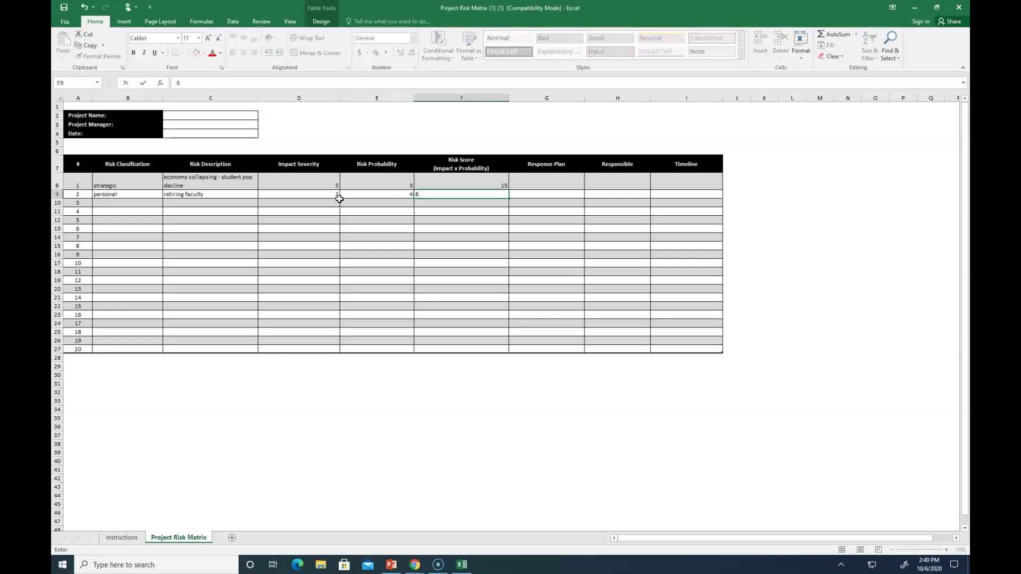
pyautogui.press('Return')
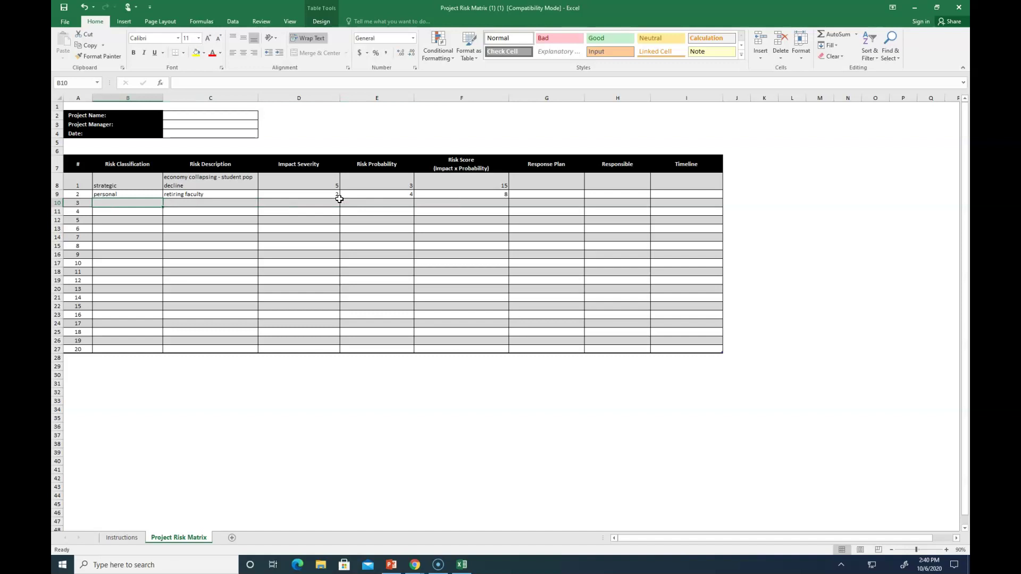
# - Enter risk 3 with the classification "technology" and the description "corona eats fiber cables"
pyautogui.write('technology')
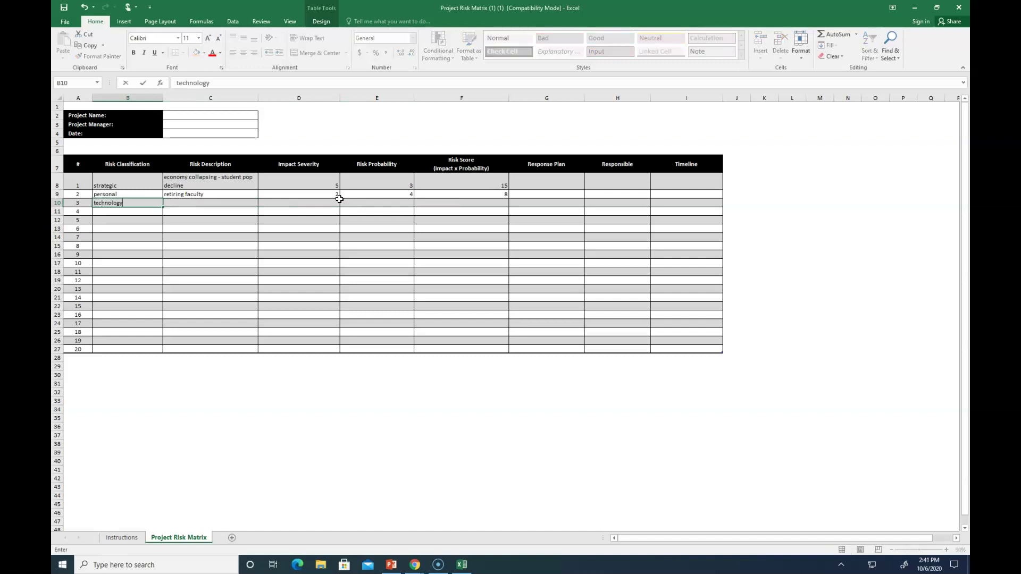
pyautogui.press('Tab')
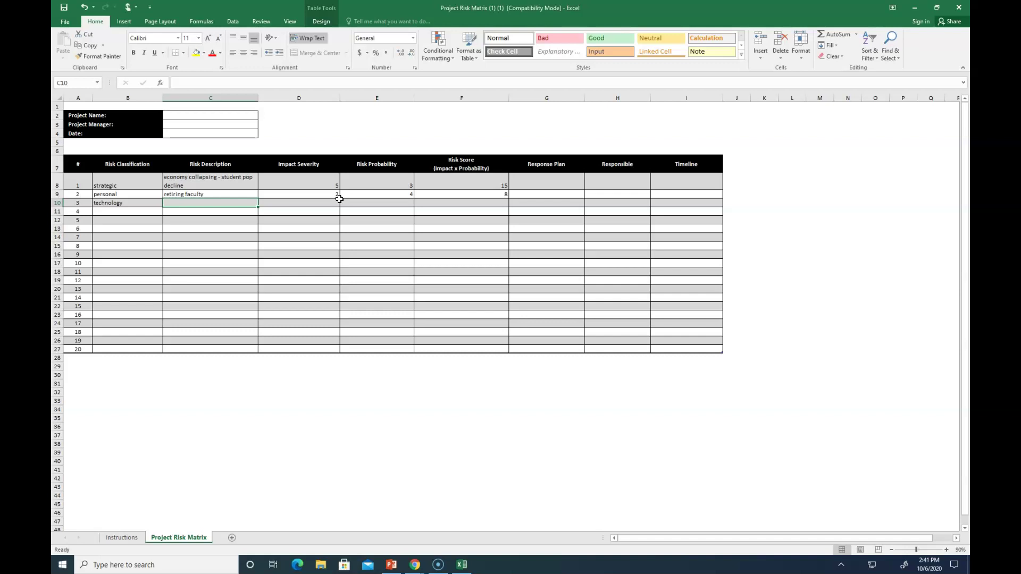
pyautogui.write('co')
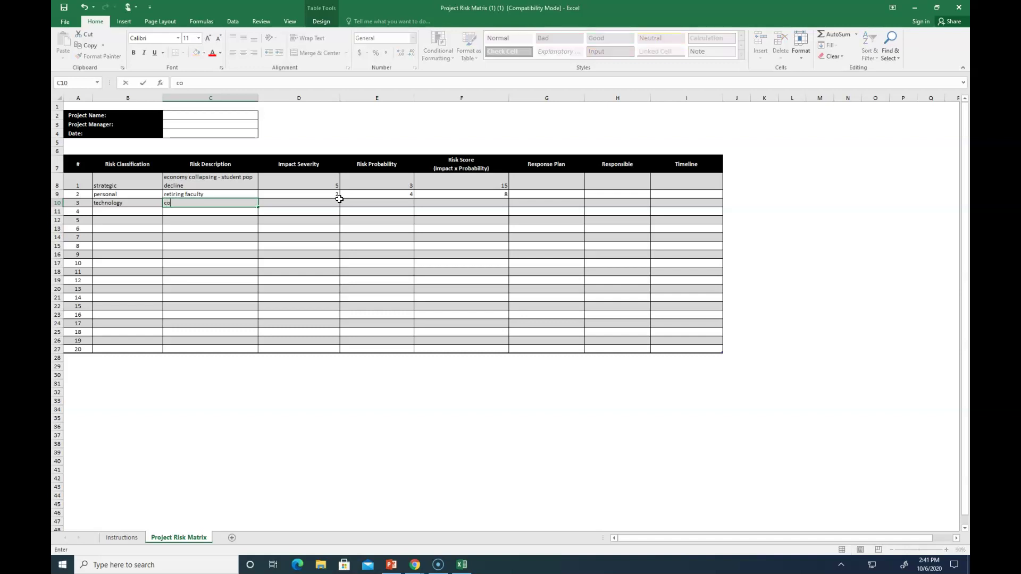
pyautogui.write('rona eats fiber cables')
pyautogui.press('Tab')
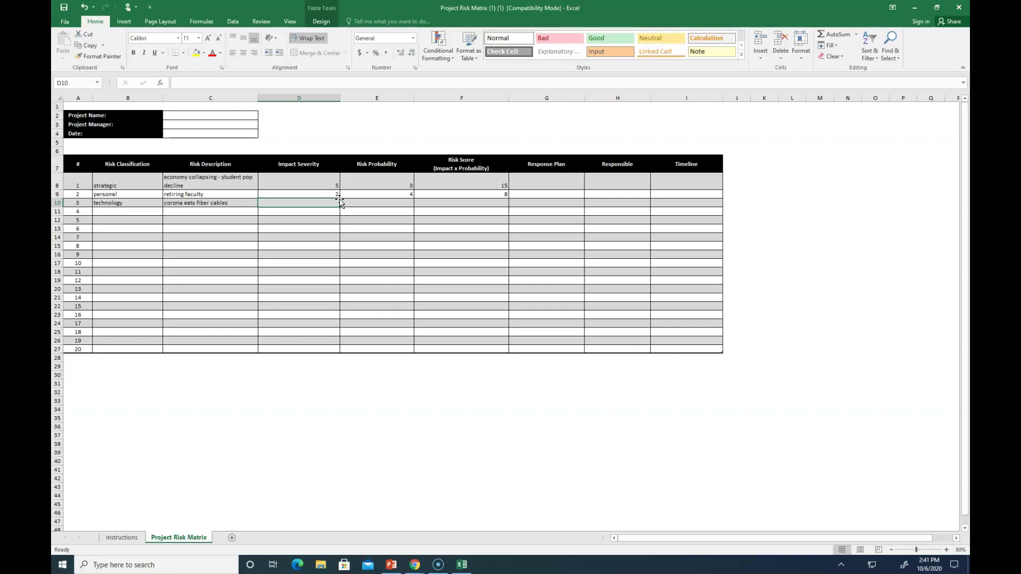
# - Rate risk 3 with impact severity 5, risk probability 1 and risk score 5
pyautogui.write('5')
pyautogui.press('Tab')
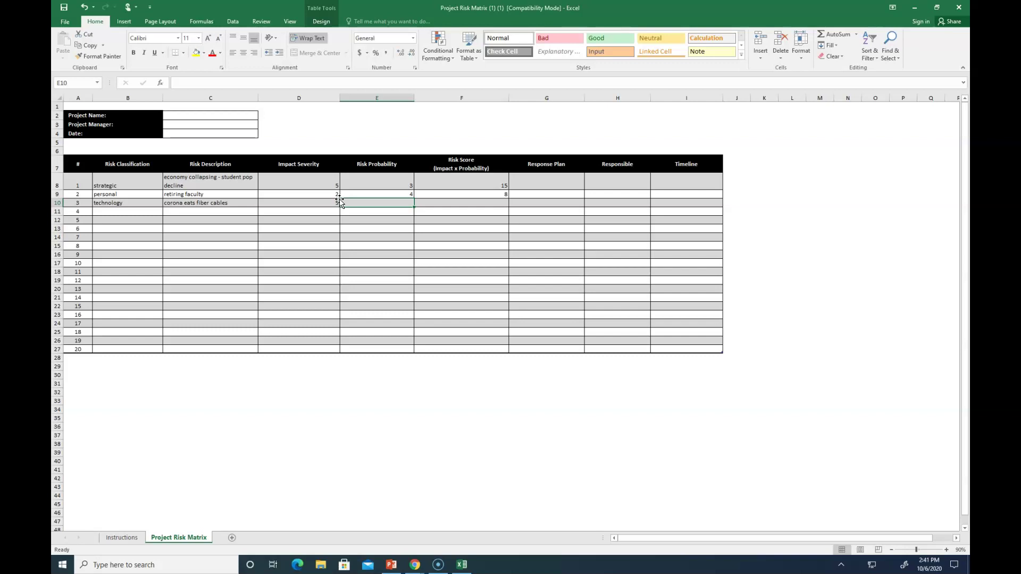
pyautogui.write('1')
pyautogui.press('Tab')
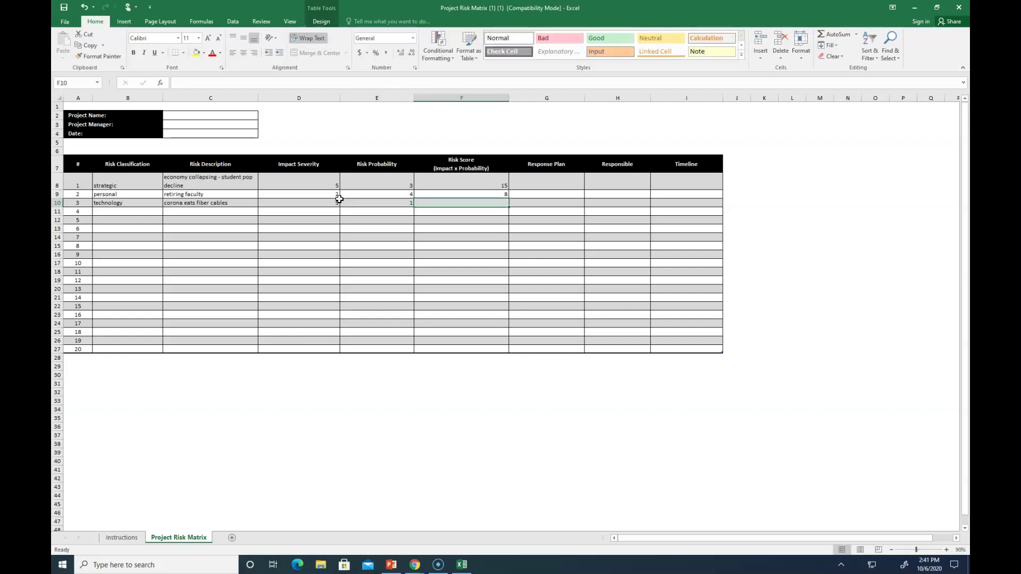
pyautogui.write('5')
pyautogui.press('Down')
pyautogui.press('Down')
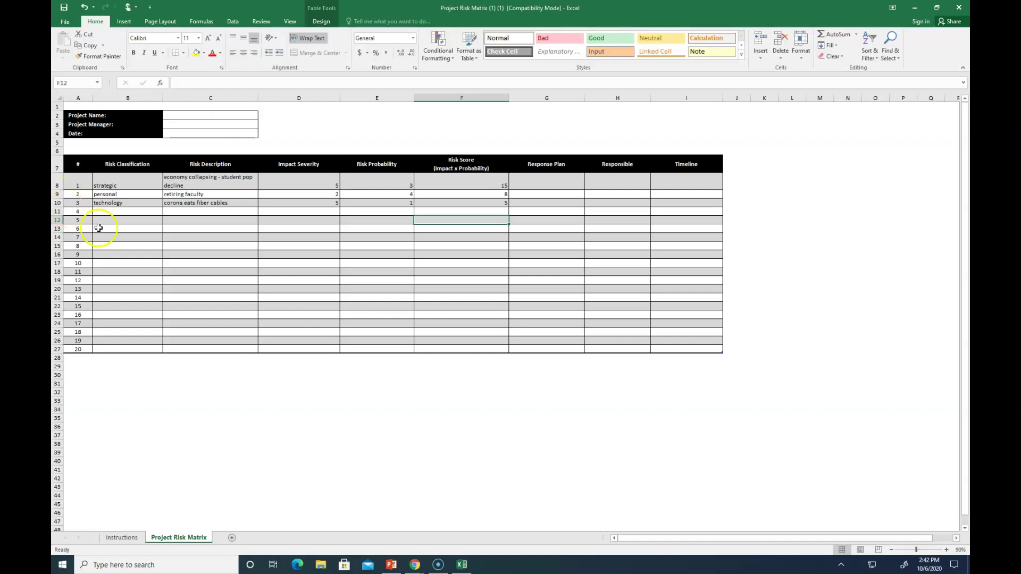
# - Enter risk 4 with the classification "weather" and the description "hurricane"
pyautogui.click(107, 210)
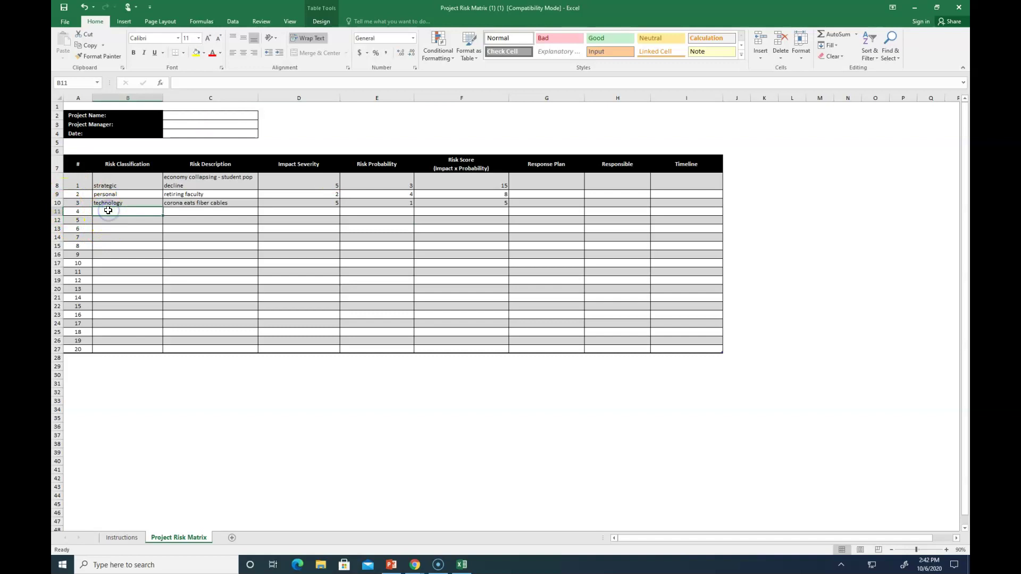
pyautogui.write('weather')
pyautogui.press('Tab')
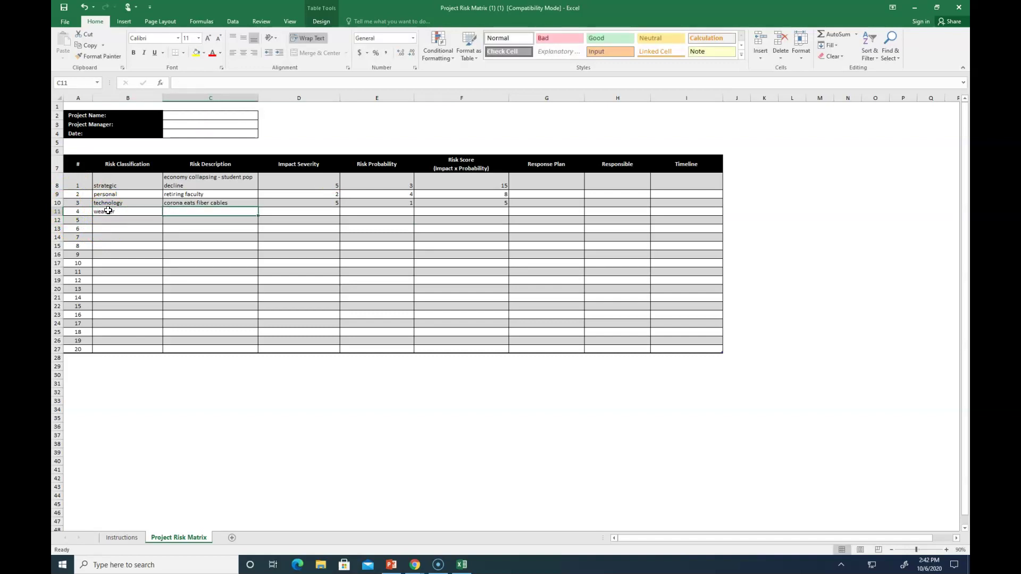
pyautogui.write('hurricane')
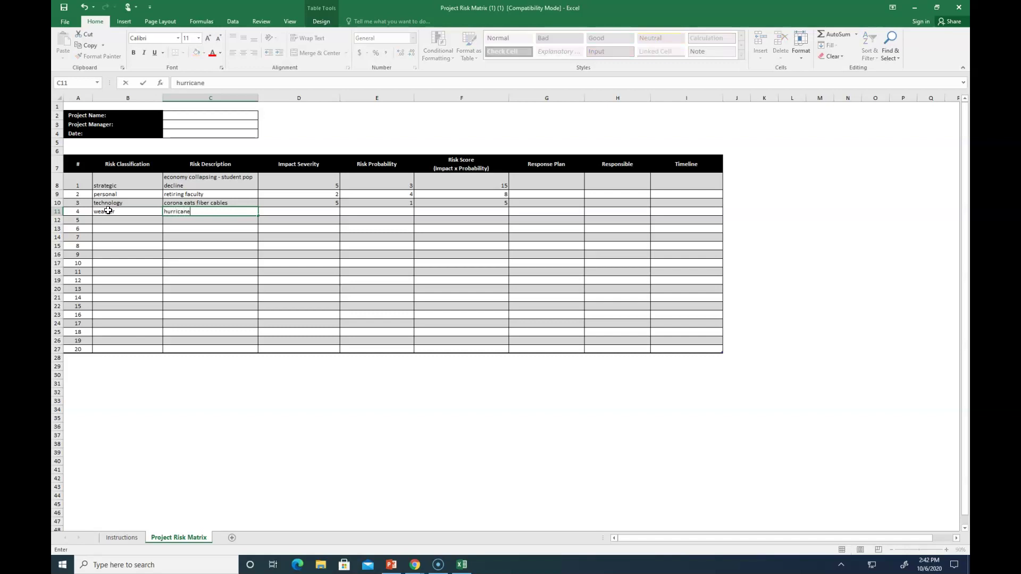
pyautogui.press('Tab')
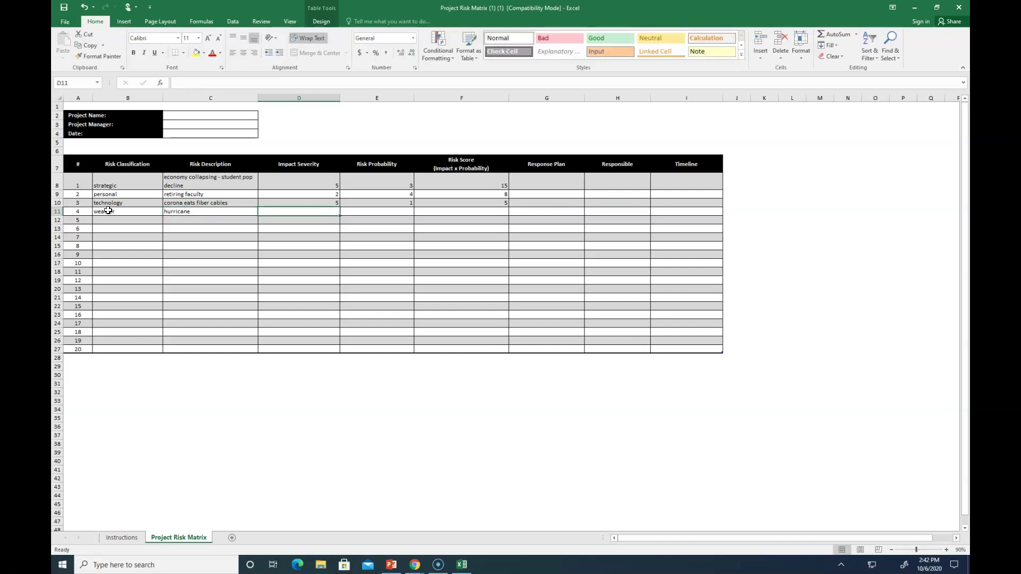
# - Rate risk 4 with impact severity 4, risk probability 1 and risk score 1
pyautogui.write('4')
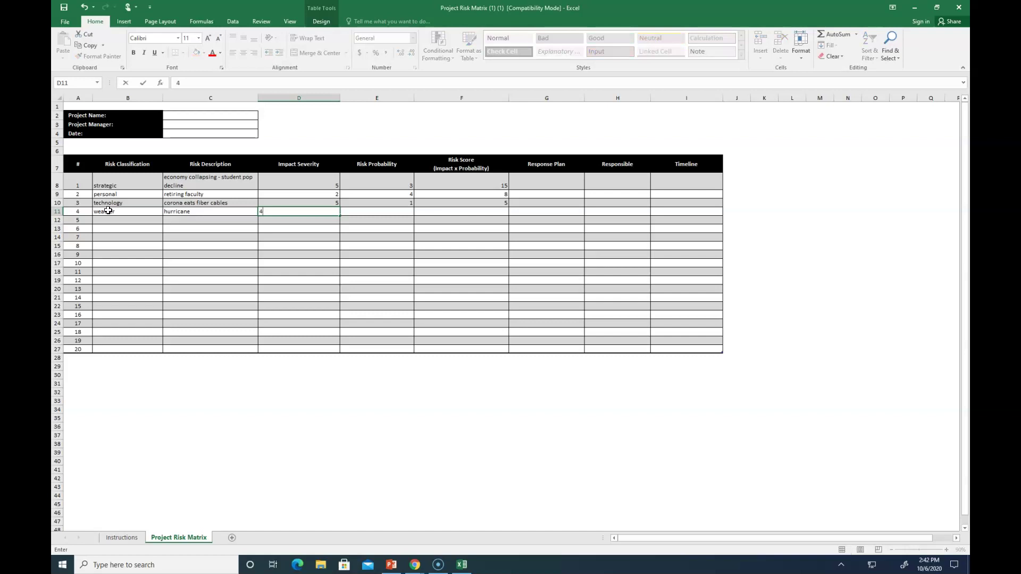
pyautogui.press('Tab')
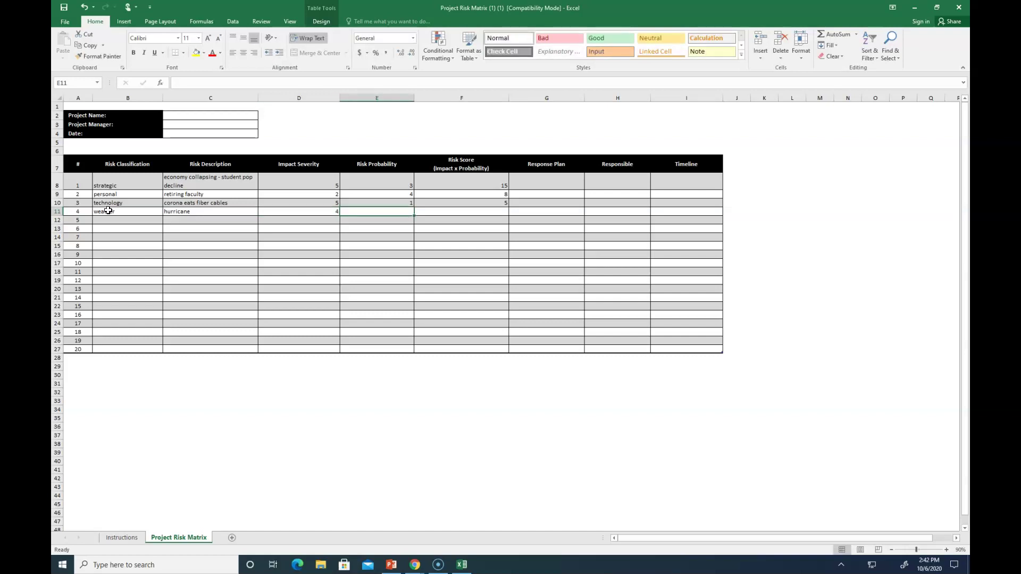
pyautogui.write('1')
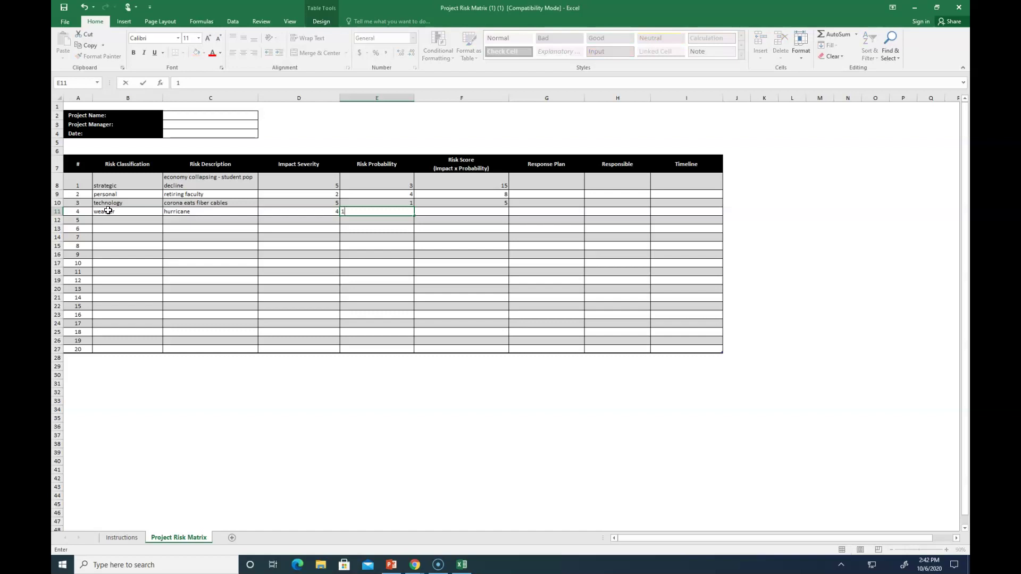
pyautogui.press('Tab')
pyautogui.write('1')
pyautogui.press('Return')
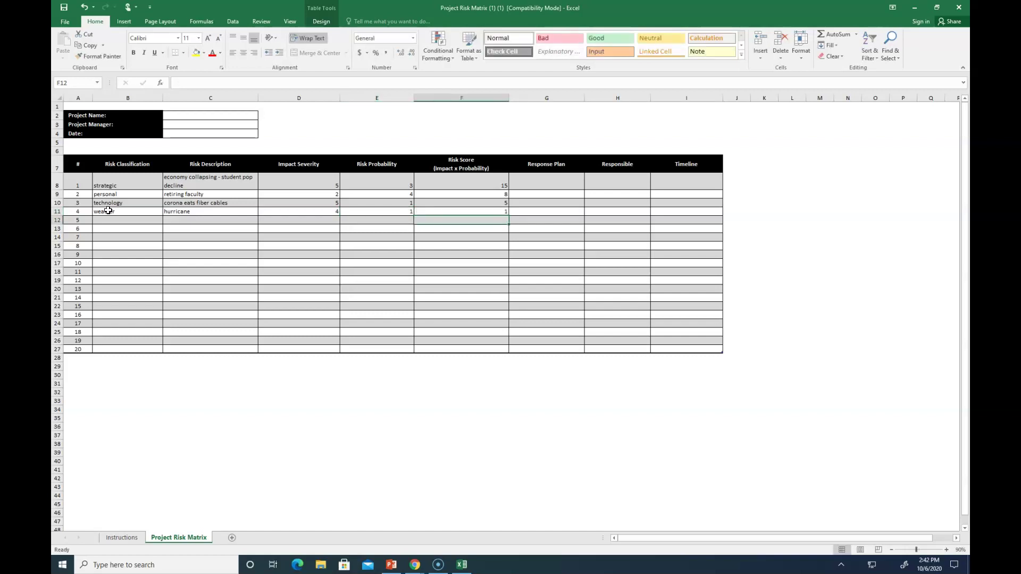
# - Enter risk 5 with the classification "weather" and the description "tornado"
pyautogui.press('Left')
pyautogui.press('Left')
pyautogui.press('Left')
pyautogui.press('Left')
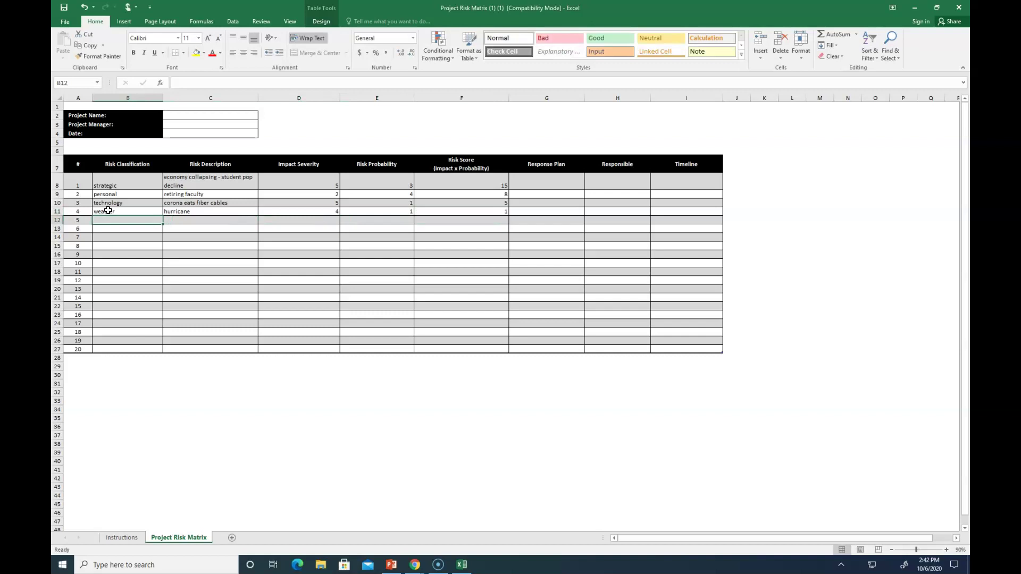
pyautogui.write('weather')
pyautogui.press('Tab')
pyautogui.write('tornado')
pyautogui.press('Tab')
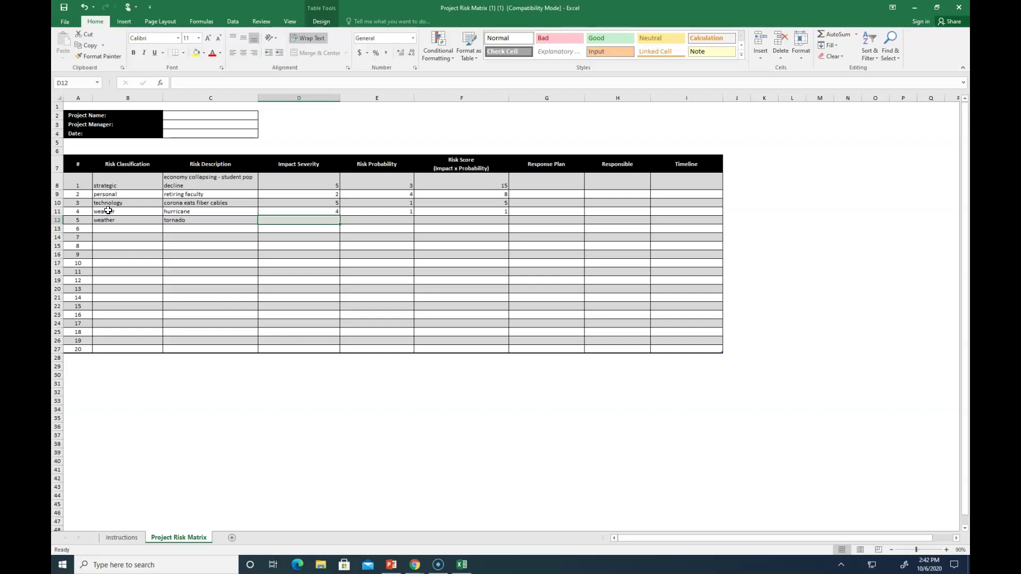
# - Rate risk 5 with impact severity 4, risk probability 4 and risk score 16, and go to risk 6's classification
pyautogui.write('4')
pyautogui.press('Tab')
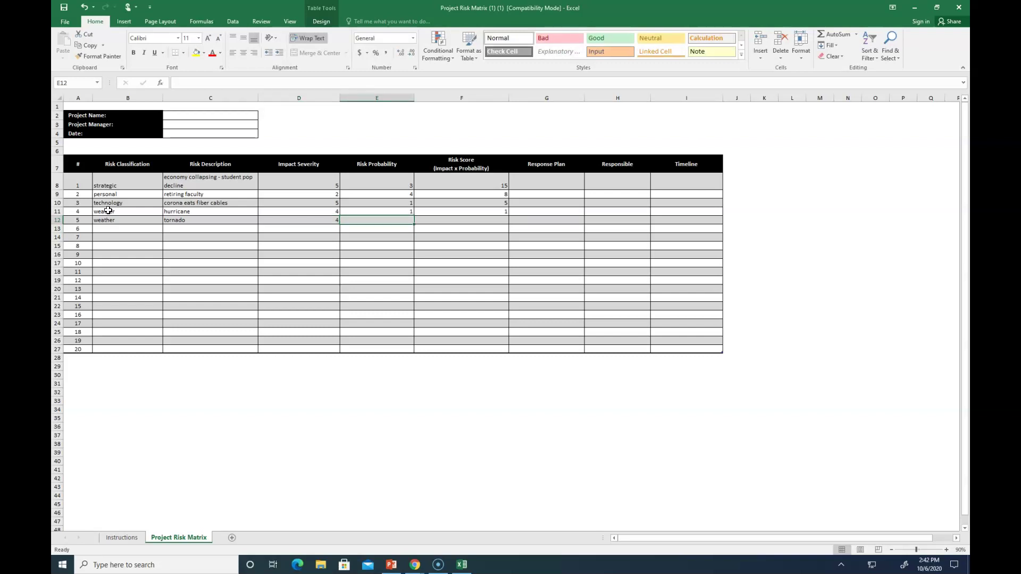
pyautogui.write('4')
pyautogui.press('Tab')
pyautogui.write('16')
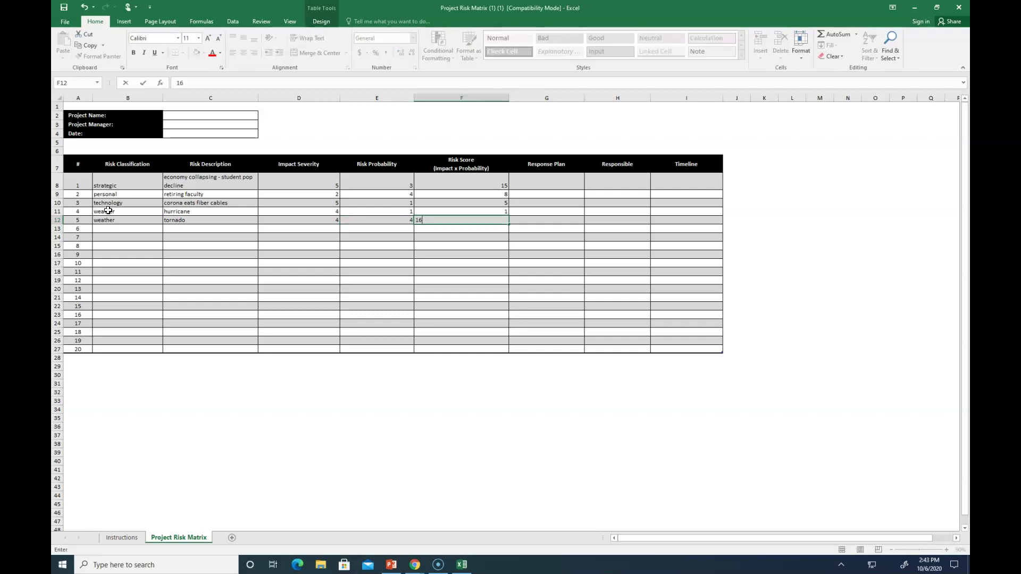
pyautogui.press('Return')
pyautogui.press('Left')
pyautogui.press('Left')
pyautogui.press('Left')
pyautogui.press('Left')
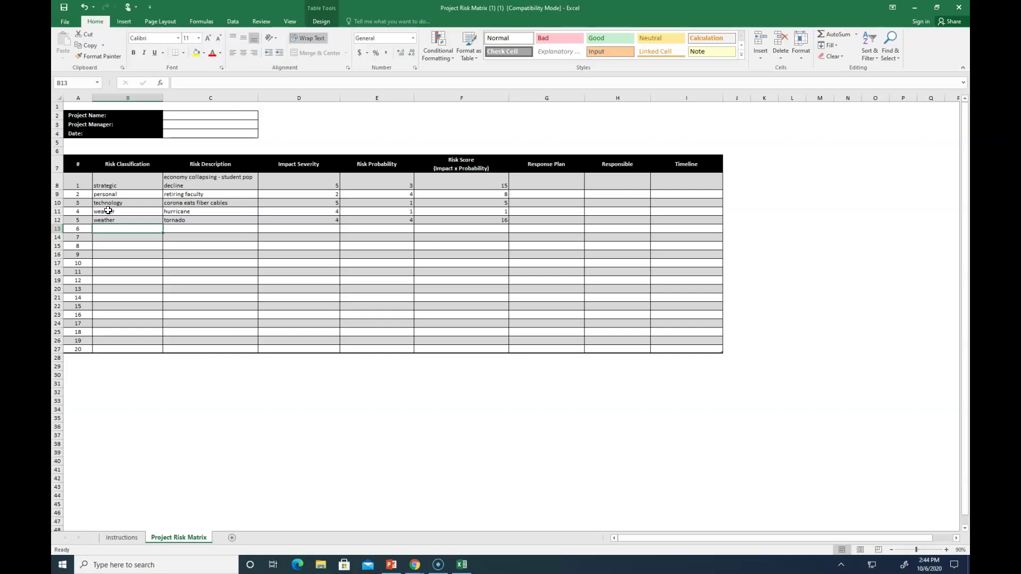
pyautogui.write('shooter')
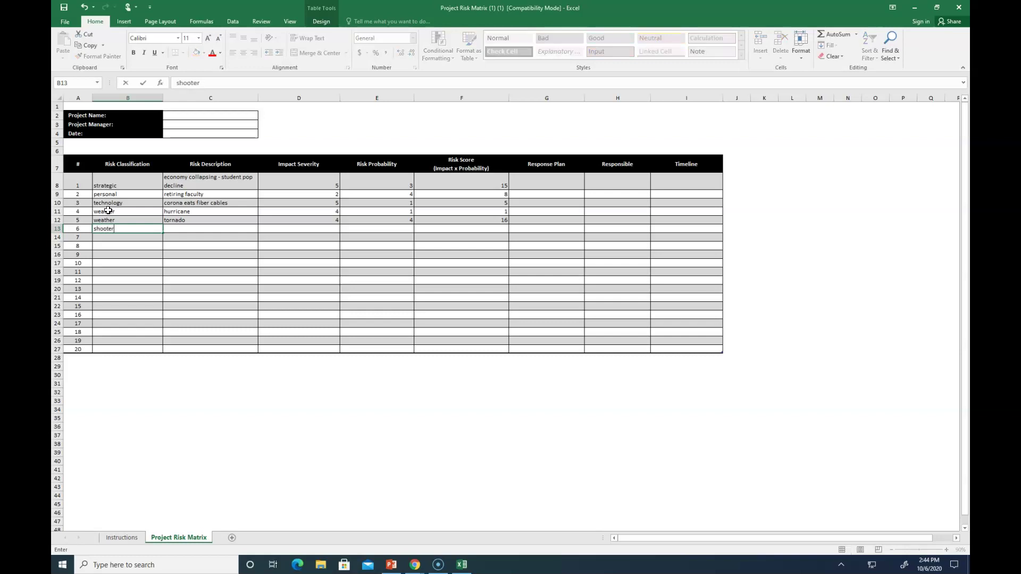
pyautogui.write(' on cam')
pyautogui.press('BackSpace')
pyautogui.press('BackSpace')
pyautogui.press('BackSpace')
pyautogui.press('BackSpace')
pyautogui.press('BackSpace')
pyautogui.press('BackSpace')
pyautogui.press('BackSpace')
pyautogui.press('BackSpace')
pyautogui.press('BackSpace')
pyautogui.press('BackSpace')
pyautogui.press('BackSpace')
pyautogui.press('BackSpace')
pyautogui.press('BackSpace')
# - Enter risk 6 with the classification "personal" and the description "shooter on campus"
pyautogui.write('personal')
pyautogui.press('Tab')
pyautogui.write('r')
pyautogui.press('BackSpace')
pyautogui.press('BackSpace')
pyautogui.write('shooter on campus')
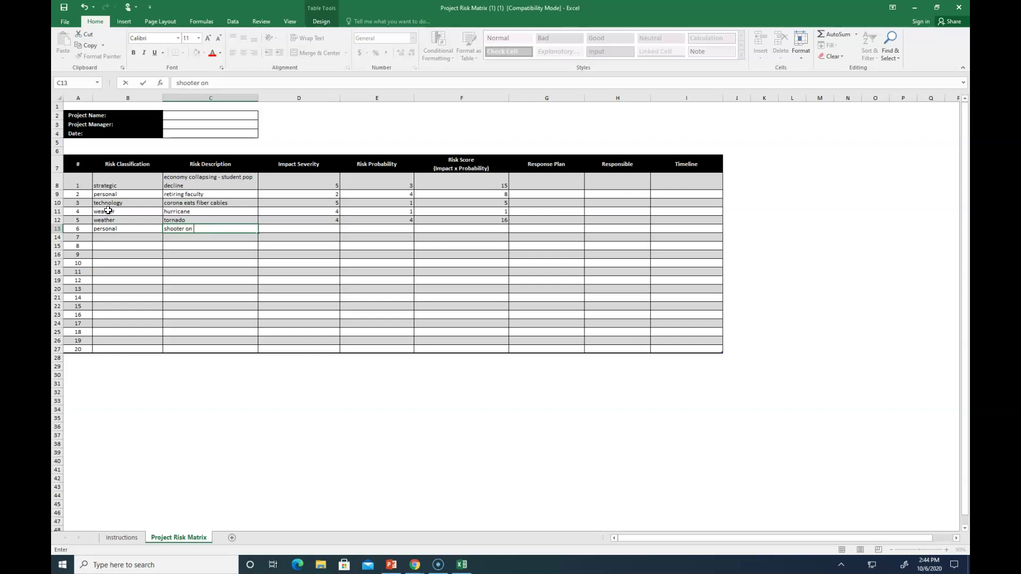
pyautogui.hotkey('ctrl', 'Return')
pyautogui.press('Tab')
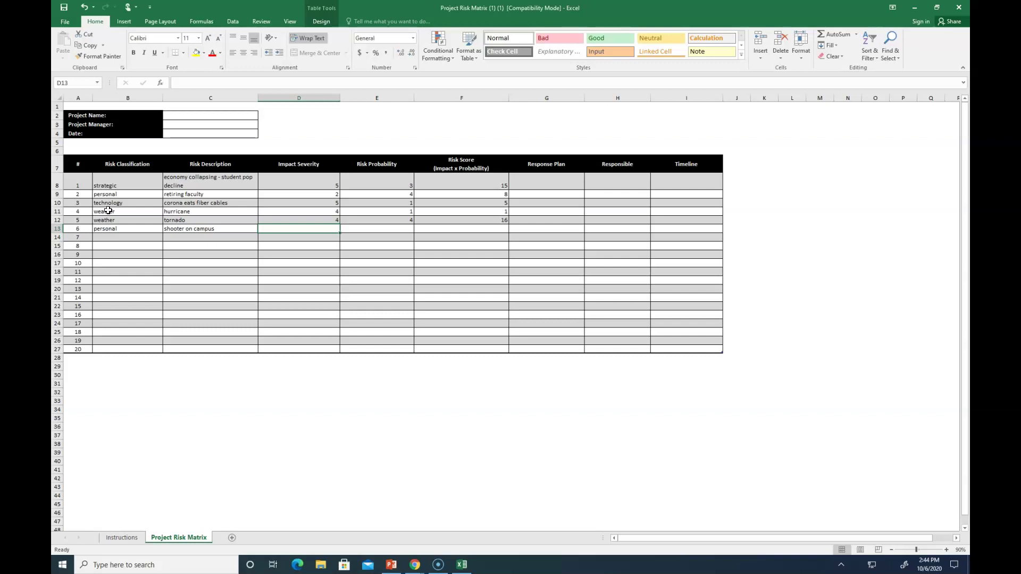
# - Rate risk 6 with impact severity 5 and risk probability 3, leaving its risk score blank
pyautogui.write('5')
pyautogui.press('Tab')
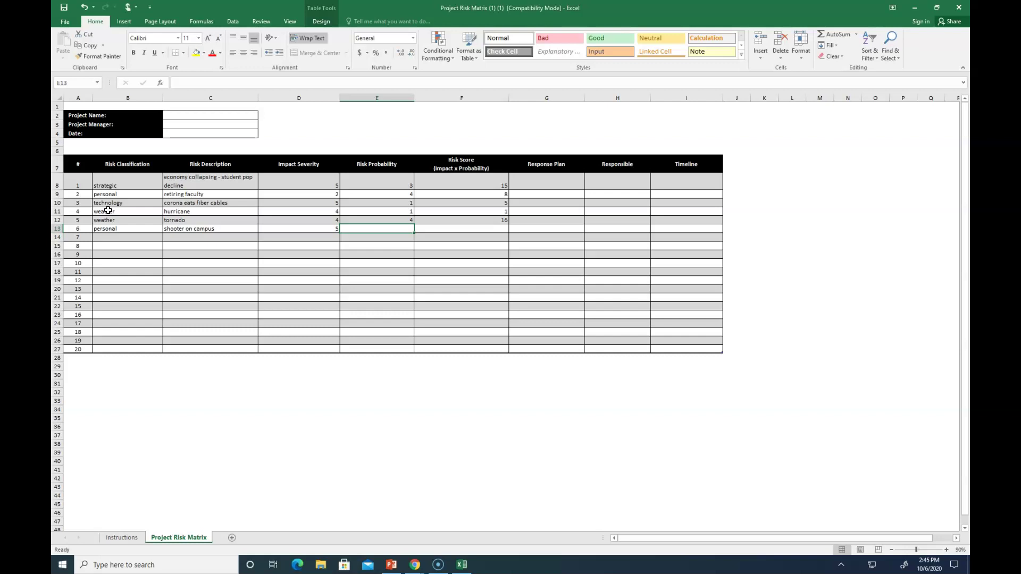
pyautogui.write('3')
pyautogui.press('Tab')
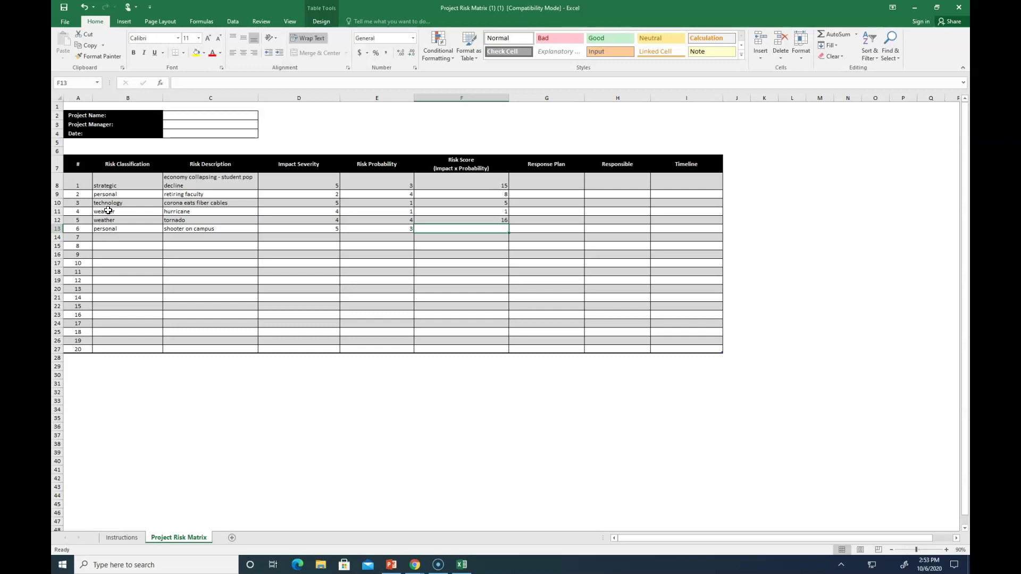
pyautogui.click(127, 289)
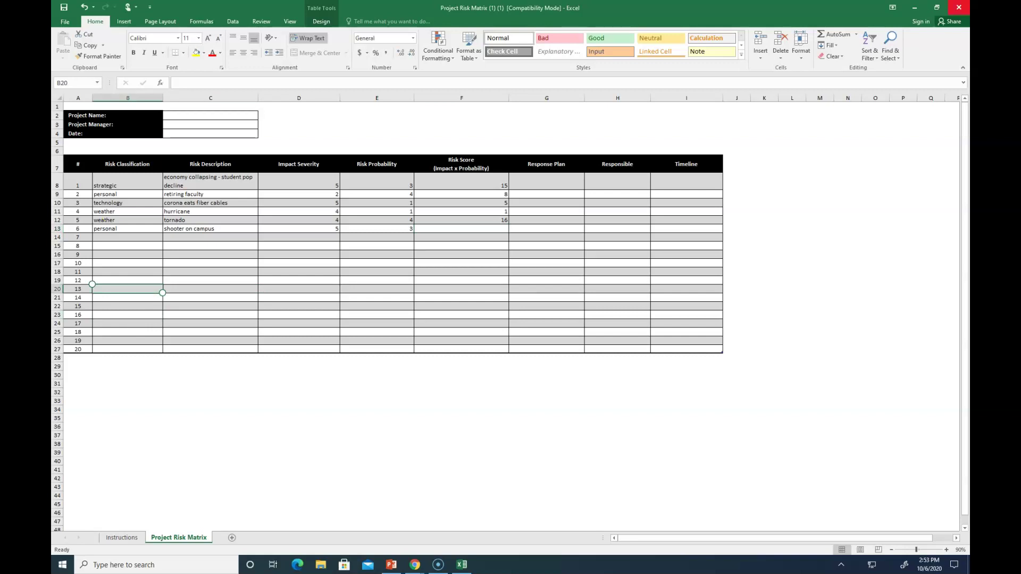
# - Switch to the Blackboard course site and review the Week 8 items, including the files for the risk assessment
pyautogui.click(913, 7)
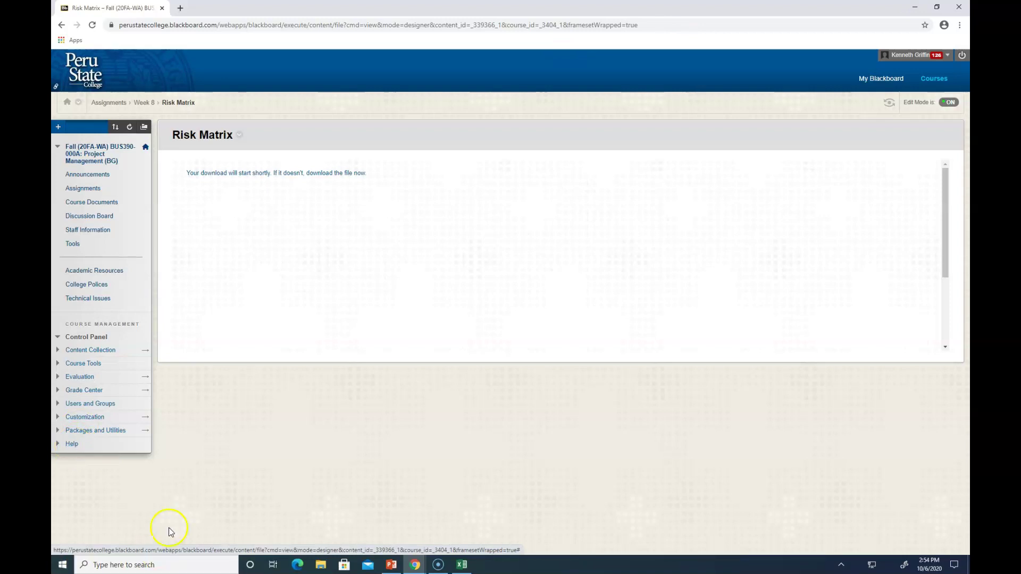
pyautogui.click(143, 103)
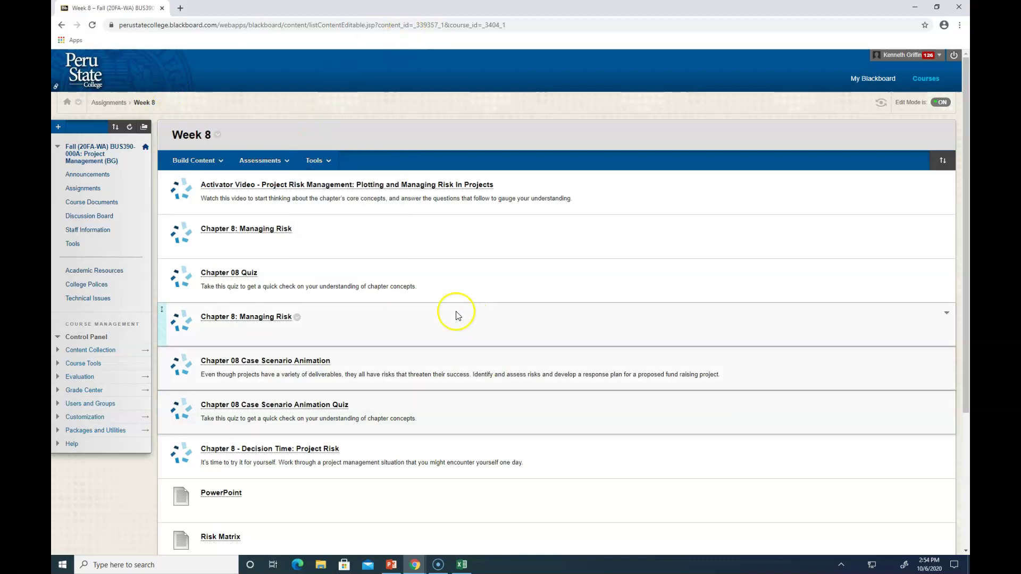
pyautogui.scroll(-3, 456, 308)
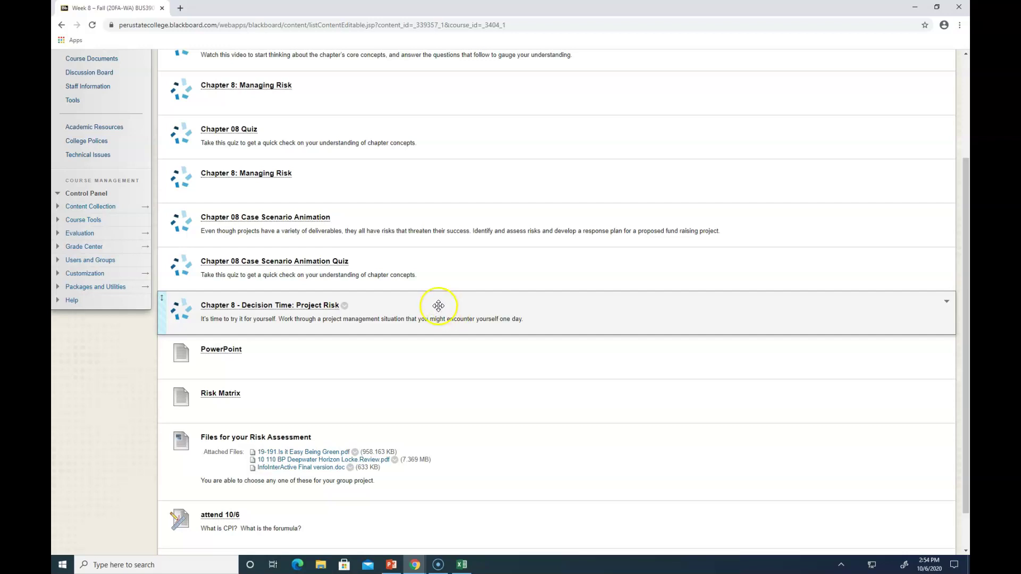
pyautogui.scroll(-1, 425, 302)
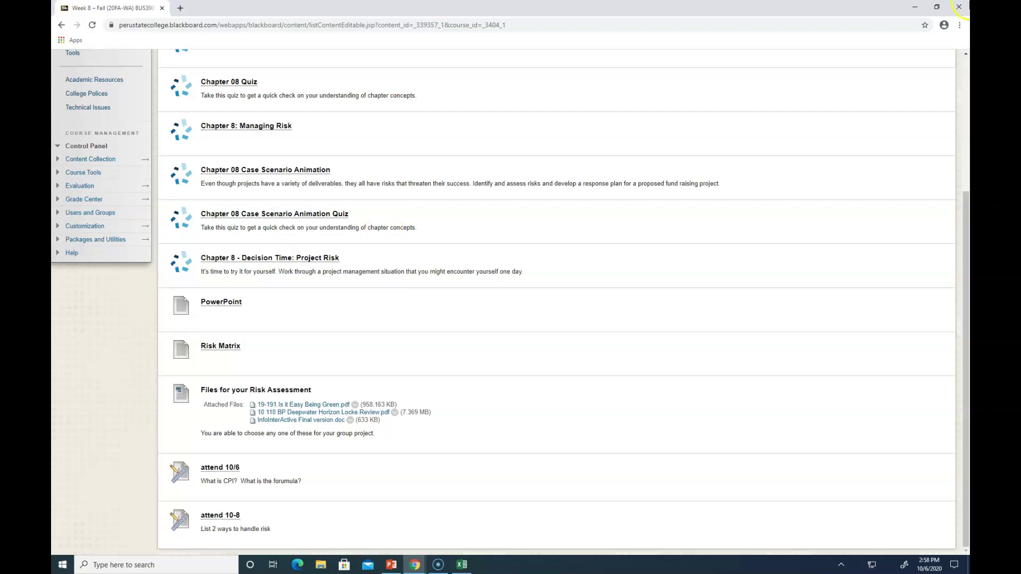
pyautogui.click(69, 548)
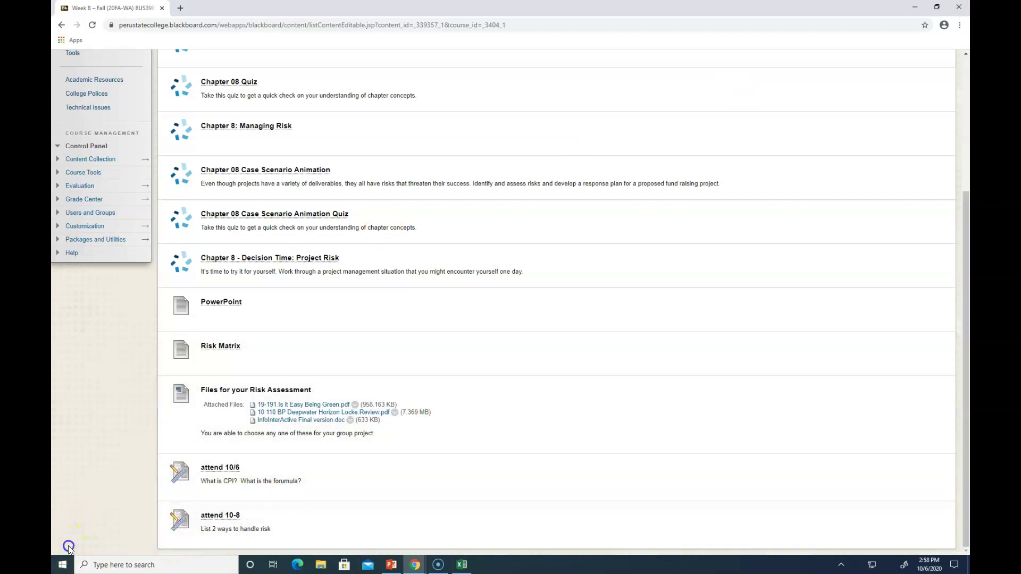